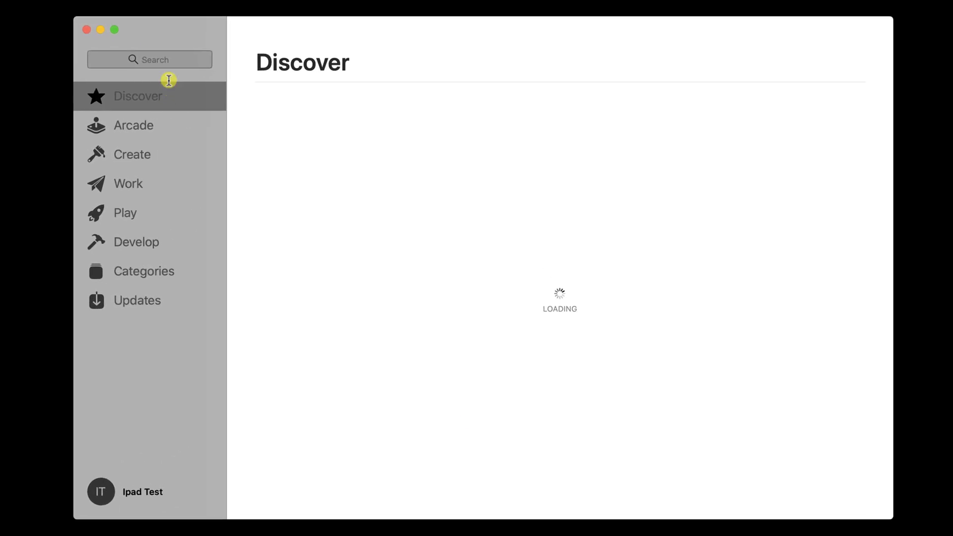
# - Search the App Store for 'spark' and install Spark – Email App by Readdle
pyautogui.click(169, 59)
pyautogui.write('spark')
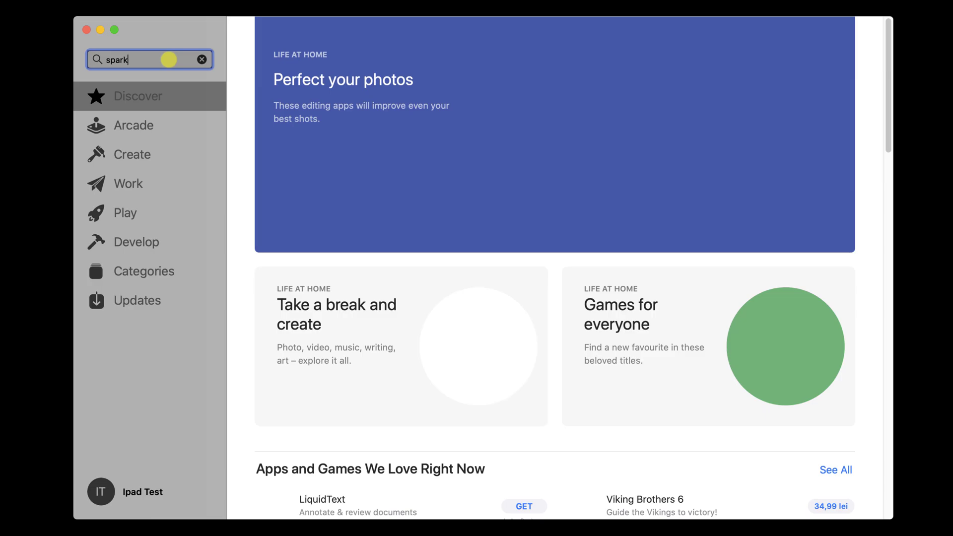
pyautogui.press('Return')
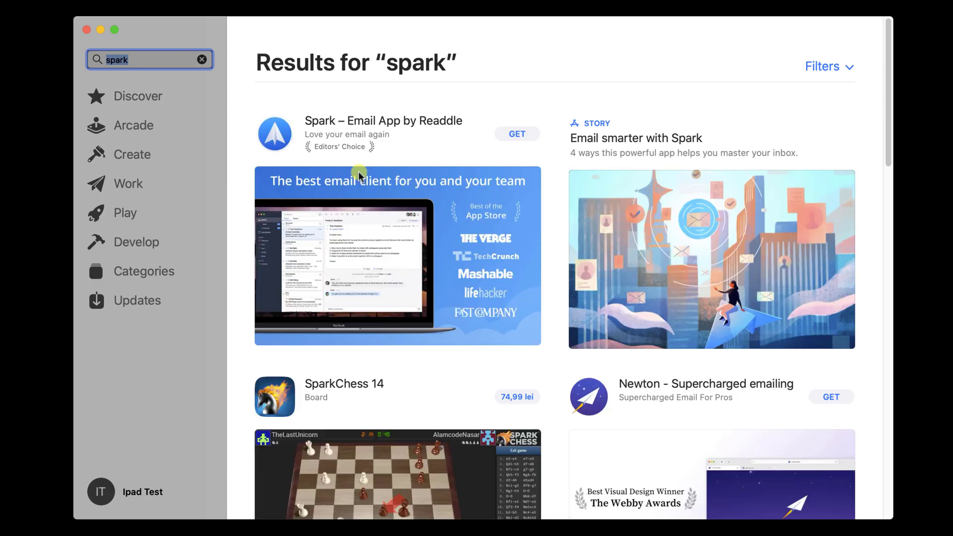
pyautogui.click(517, 134)
pyautogui.click(523, 134)
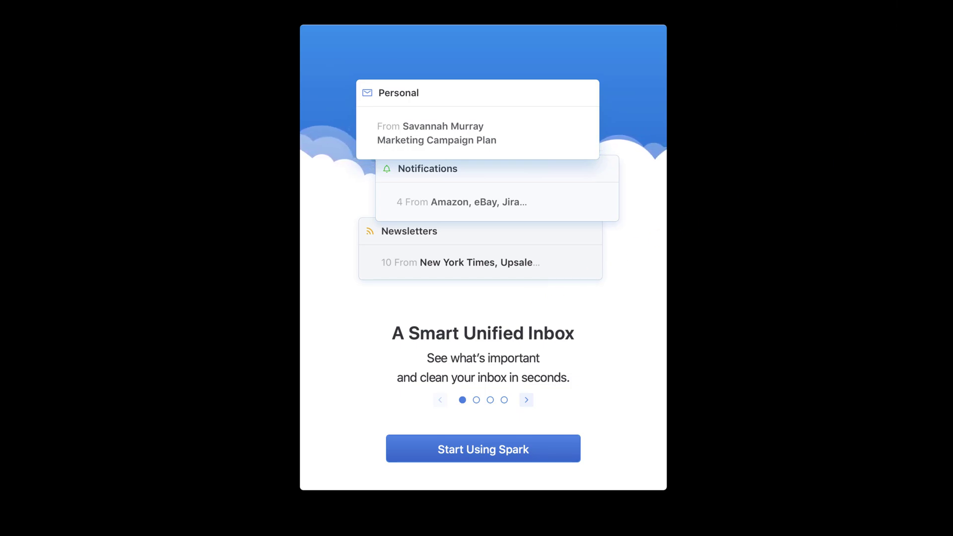
# - Begin Spark account setup, accept the Terms of Use, and enter the Gmail address
pyautogui.click(523, 457)
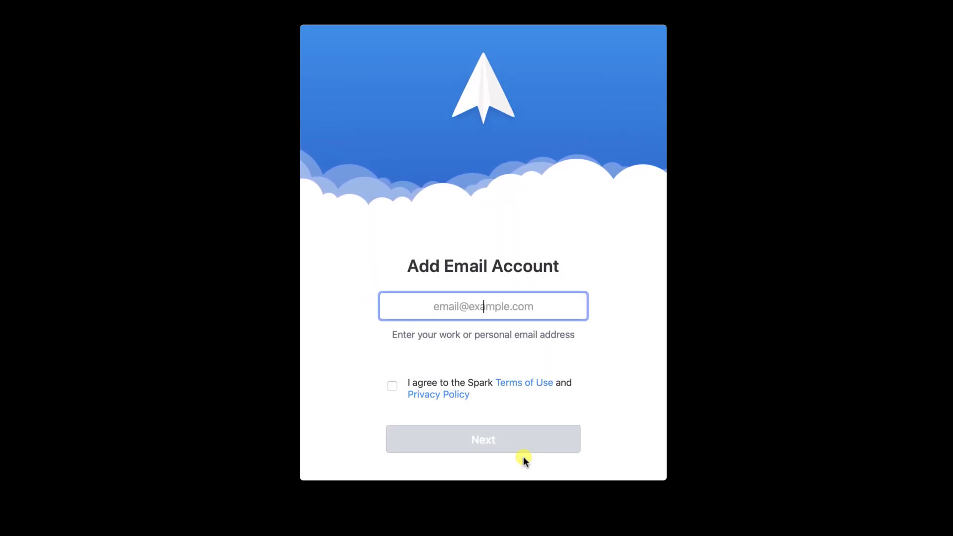
pyautogui.click(392, 386)
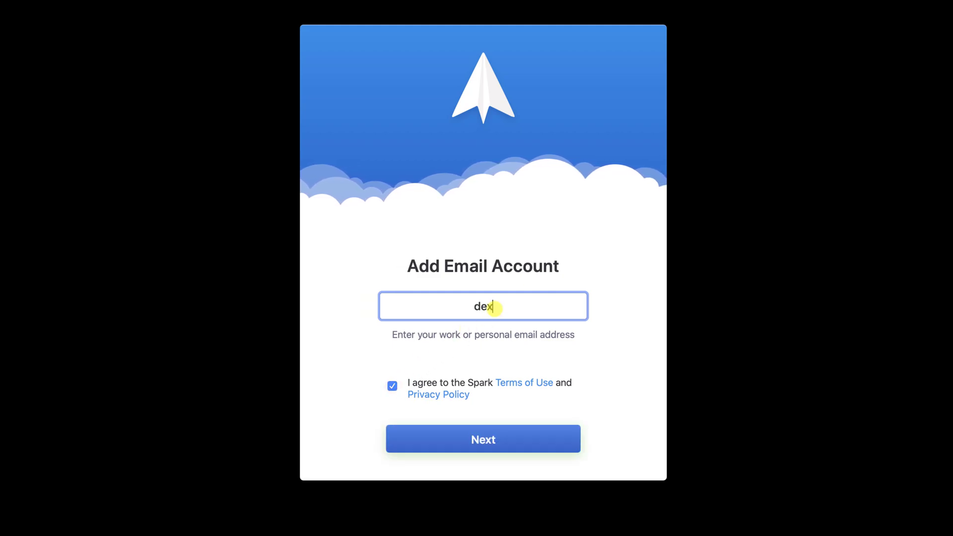
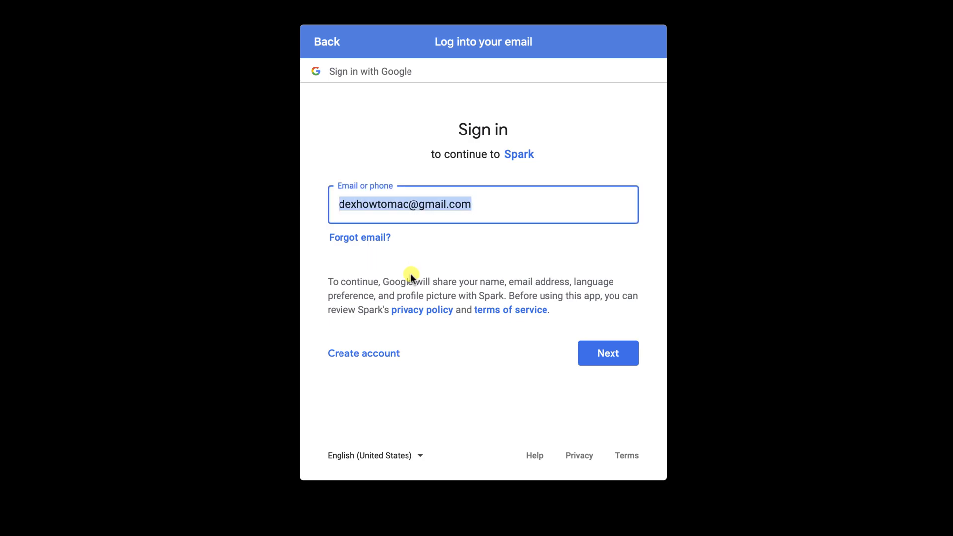
# - Sign in with the Gmail address and account password, grant Spark access, and open the mailbox
pyautogui.click(624, 354)
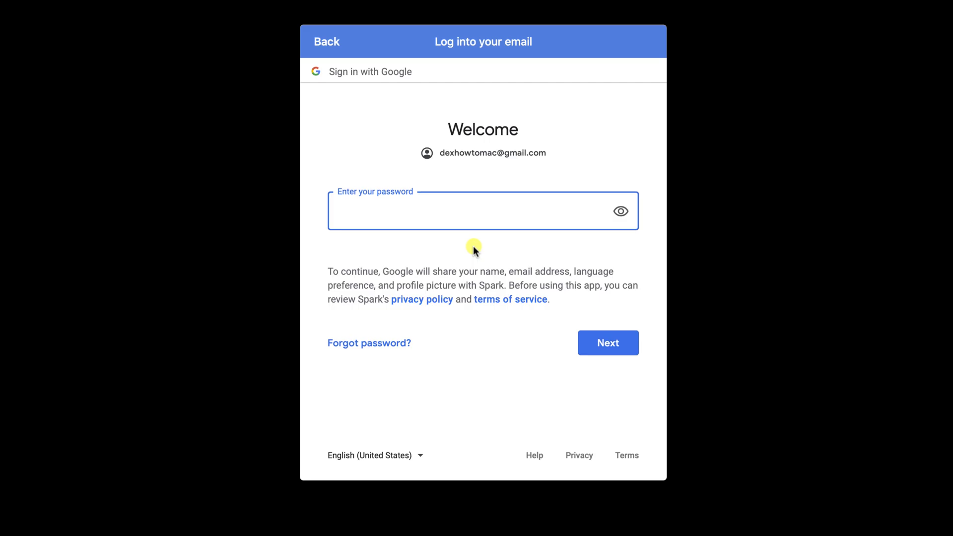
pyautogui.write('••••••••••')
pyautogui.click(604, 352)
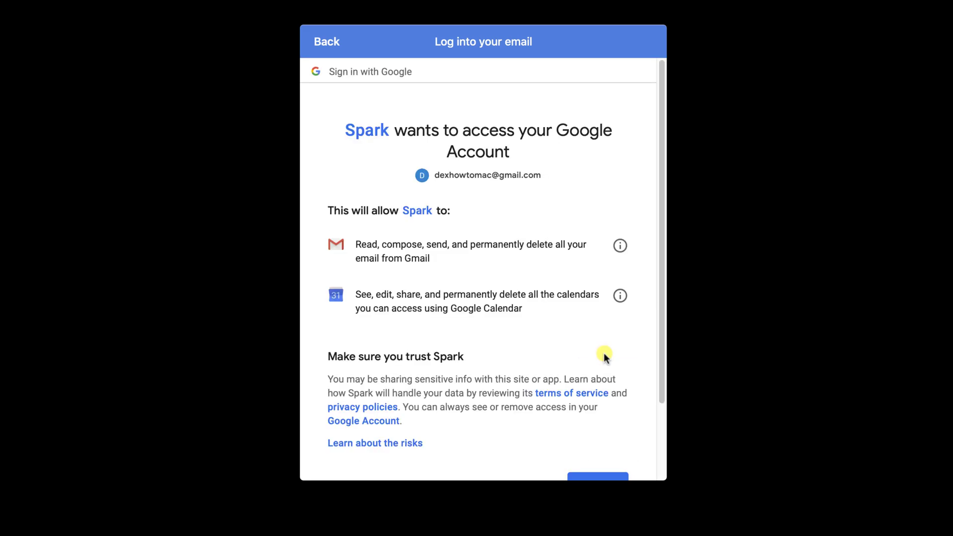
pyautogui.scroll(-2, 603, 353)
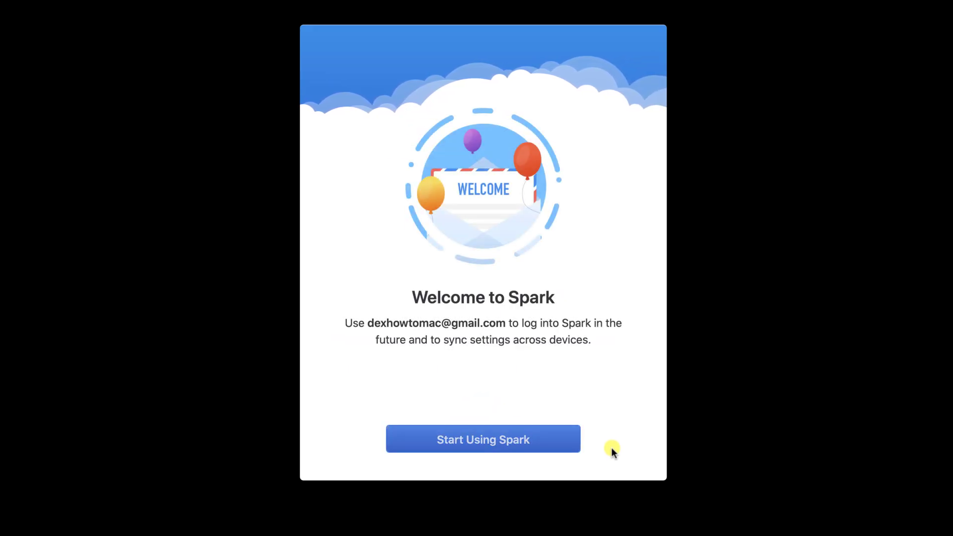
pyautogui.click(504, 446)
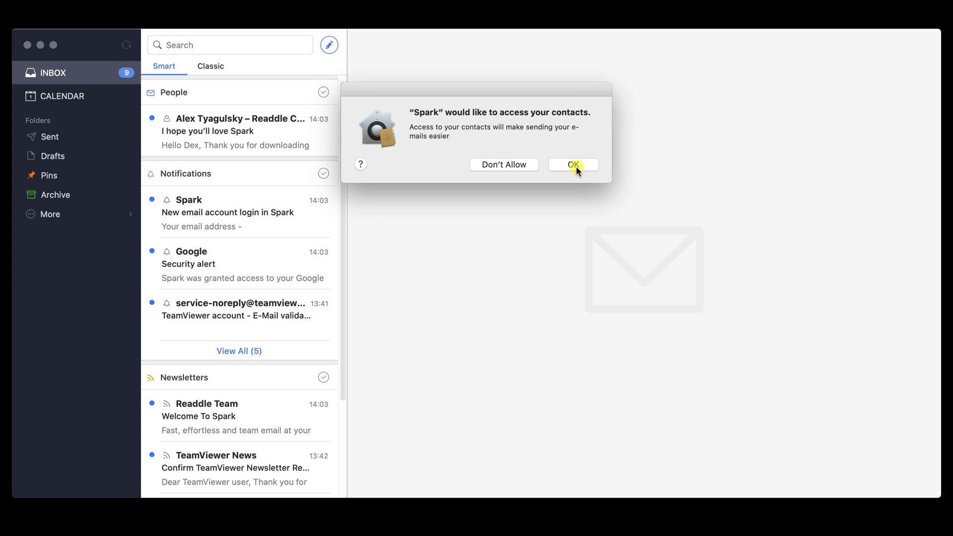
# - Allow Spark to access contacts
pyautogui.click(574, 165)
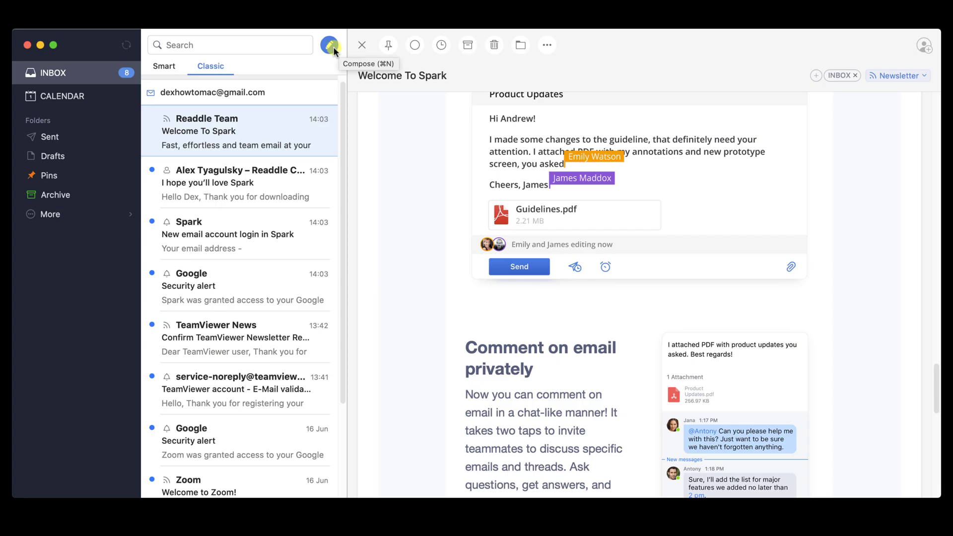
# - Start a new email addressed to the Gmail account
pyautogui.click(332, 46)
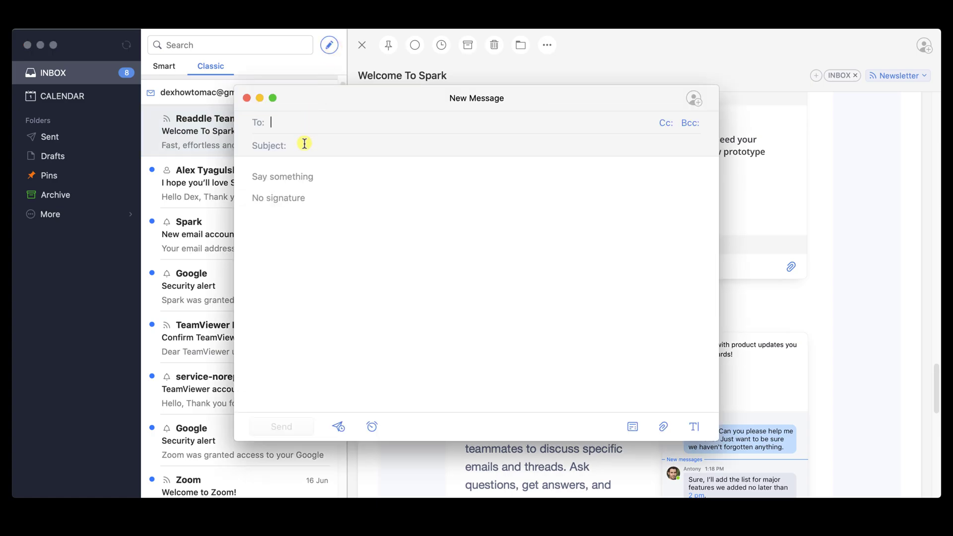
pyautogui.click(325, 122)
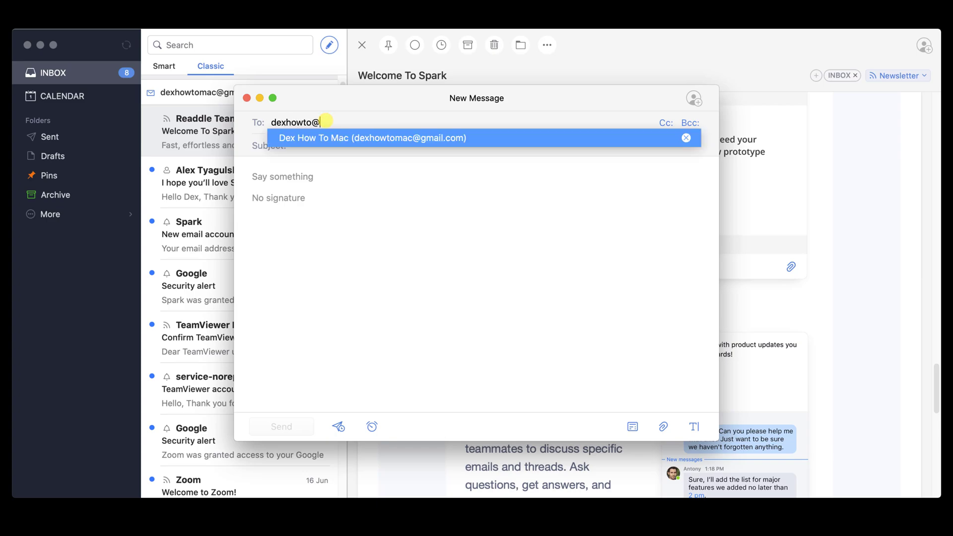
pyautogui.press('Escape')
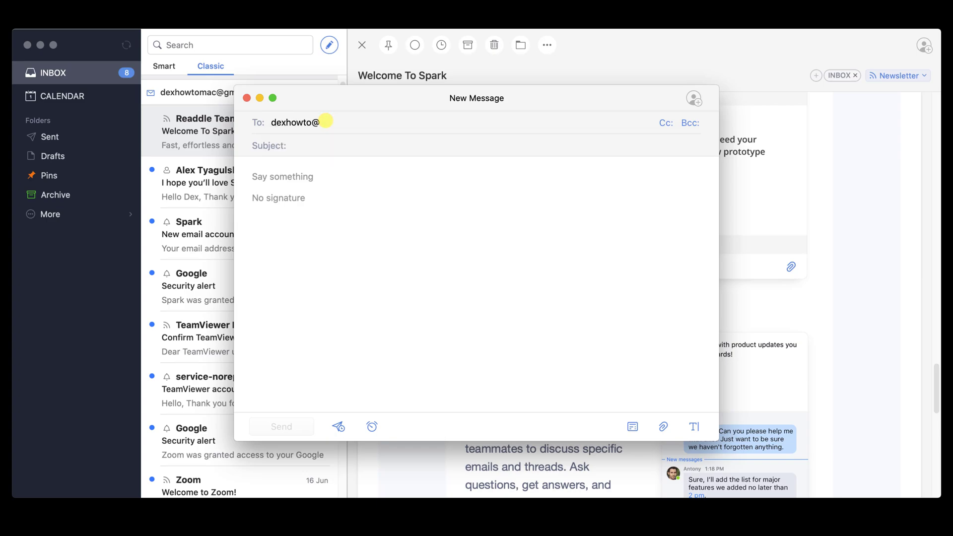
# - Give the email subject 'Hi.' and body 'This is a test message'
pyautogui.click(304, 148)
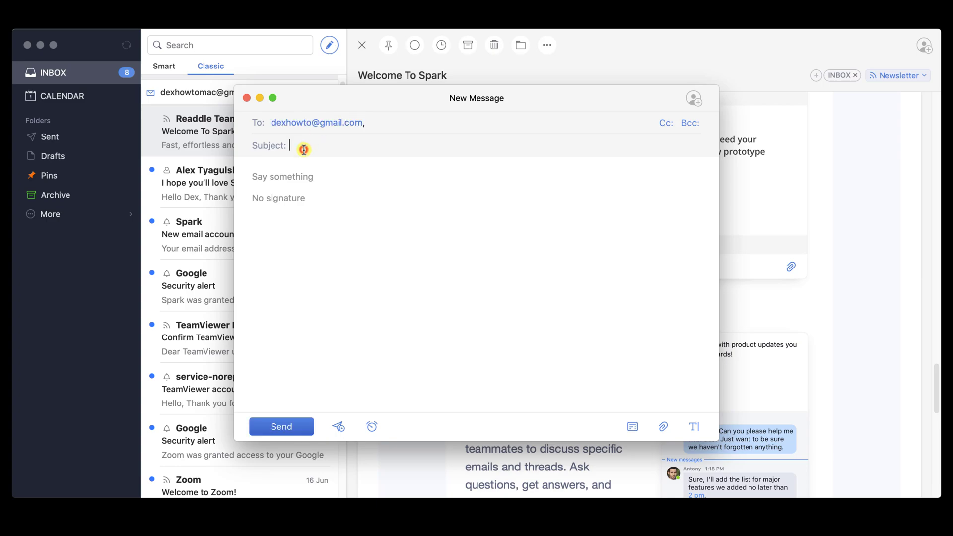
pyautogui.write('Hi.')
pyautogui.click(304, 171)
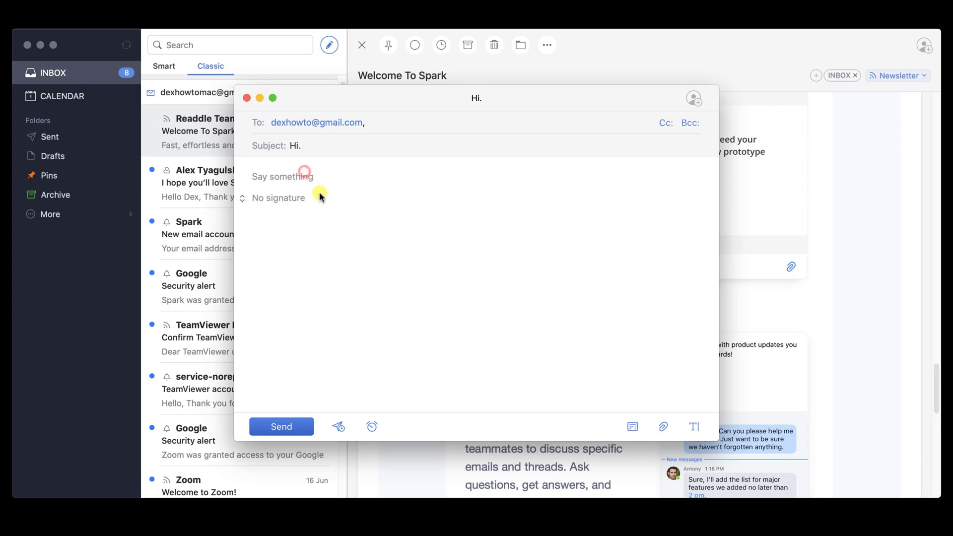
pyautogui.write('This is a ')
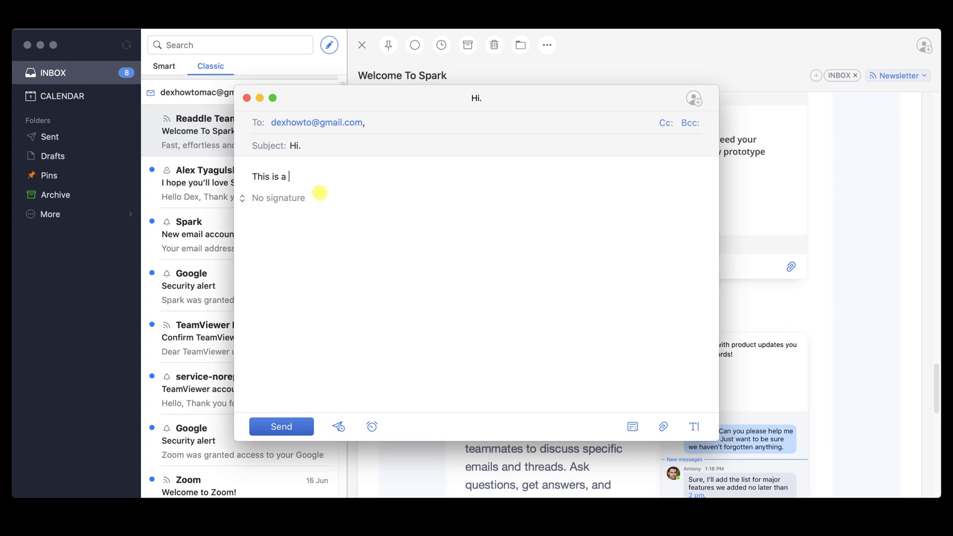
pyautogui.write('test message')
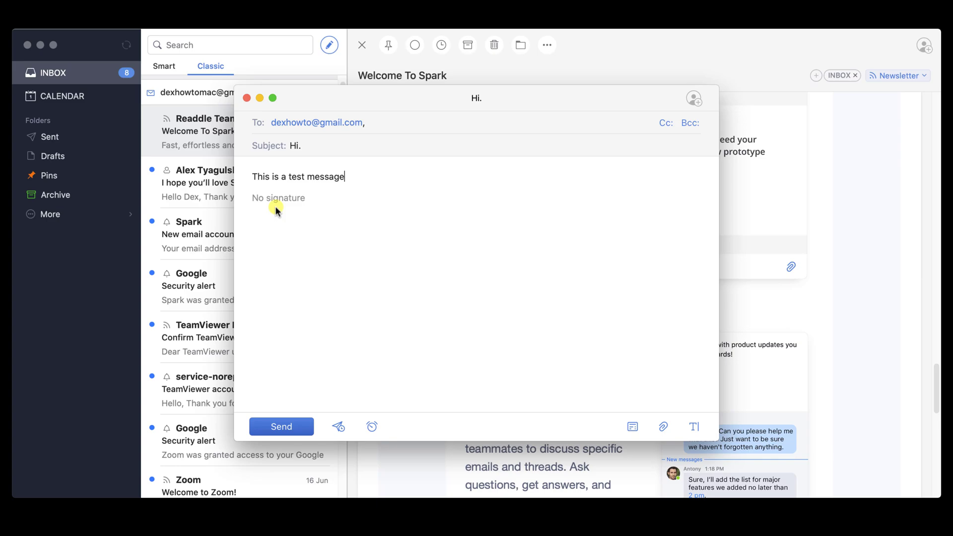
# - Create a new signature reading 'La la la'
pyautogui.click(276, 204)
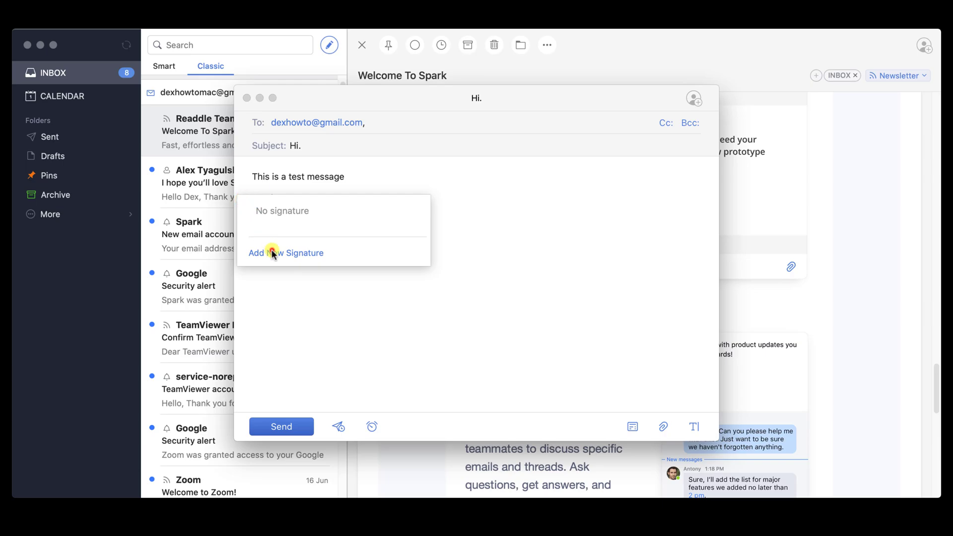
pyautogui.click(270, 251)
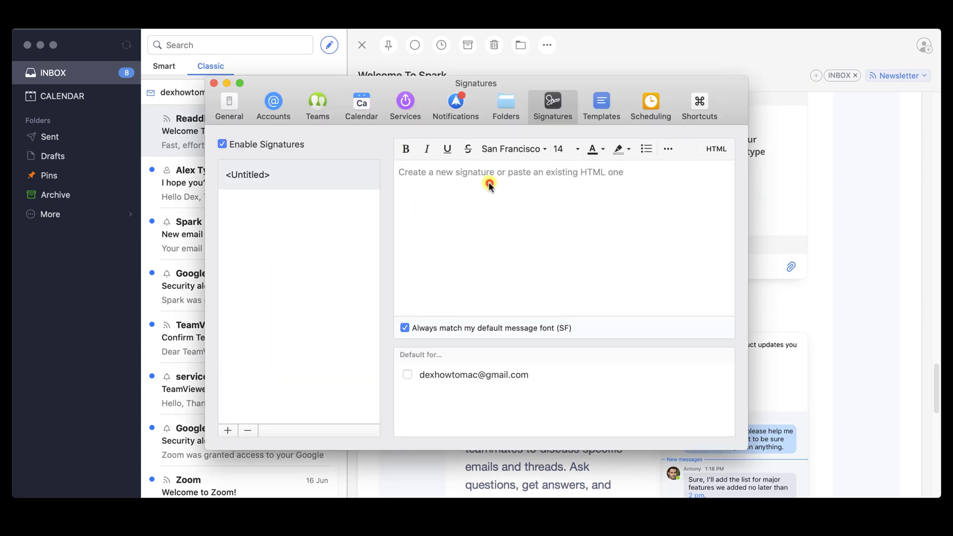
pyautogui.click(485, 177)
pyautogui.write('La la la')
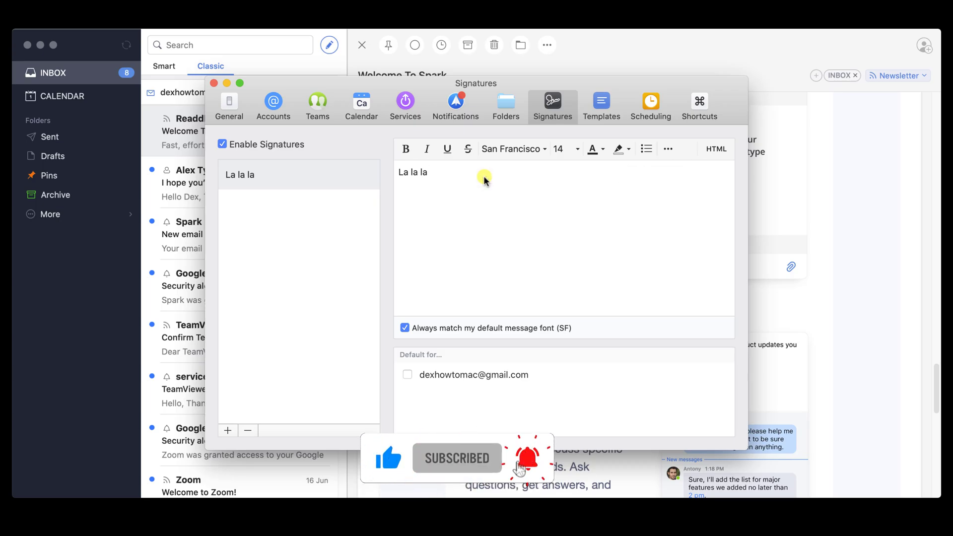
# - Insert the La la la signature into the Hi. draft
pyautogui.click(213, 83)
pyautogui.click(243, 199)
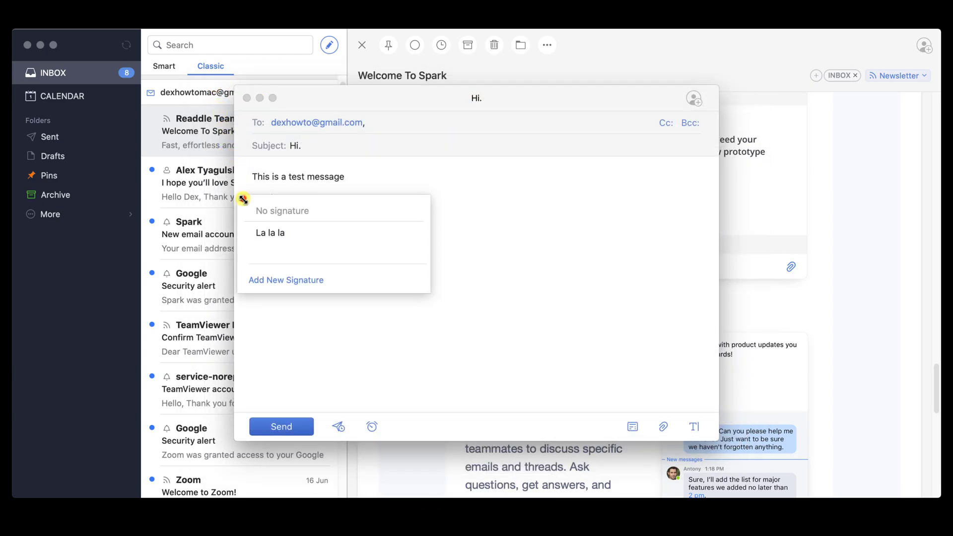
pyautogui.click(276, 233)
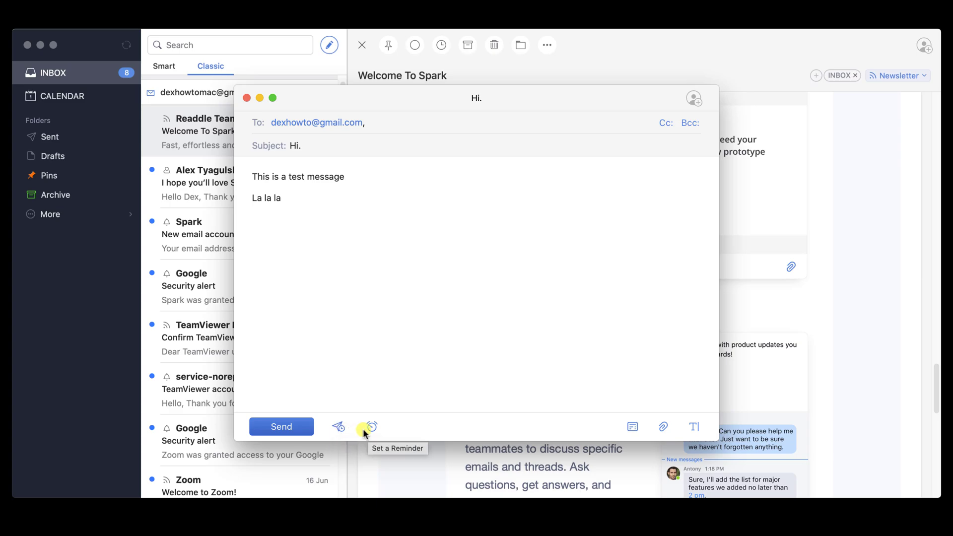
# - Look at email templates, then attach the imagine PNG.png image to the draft
pyautogui.click(632, 433)
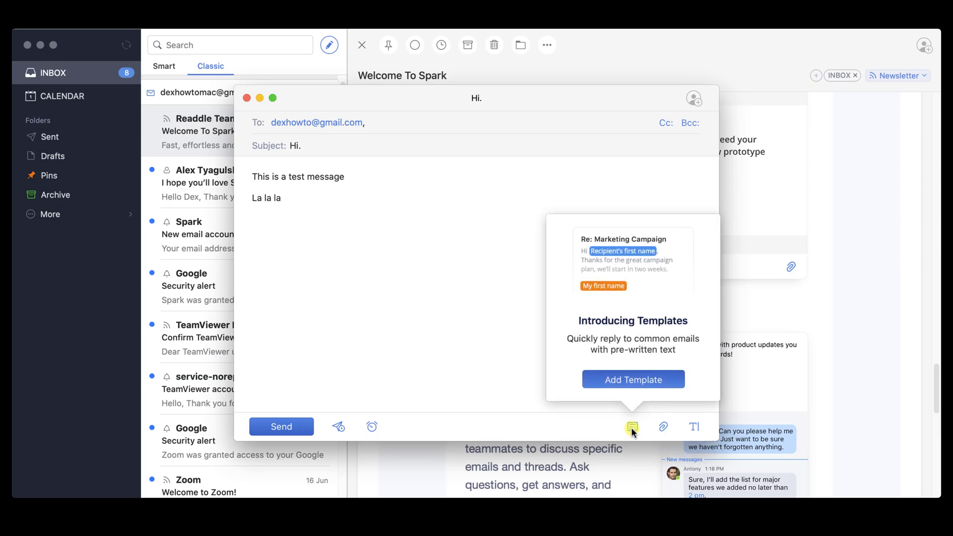
pyautogui.click(641, 382)
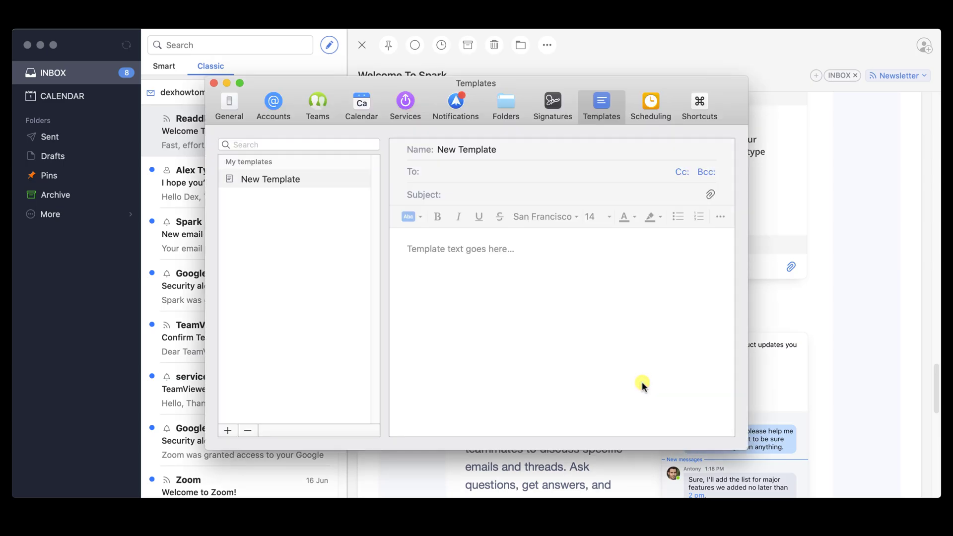
pyautogui.click(214, 84)
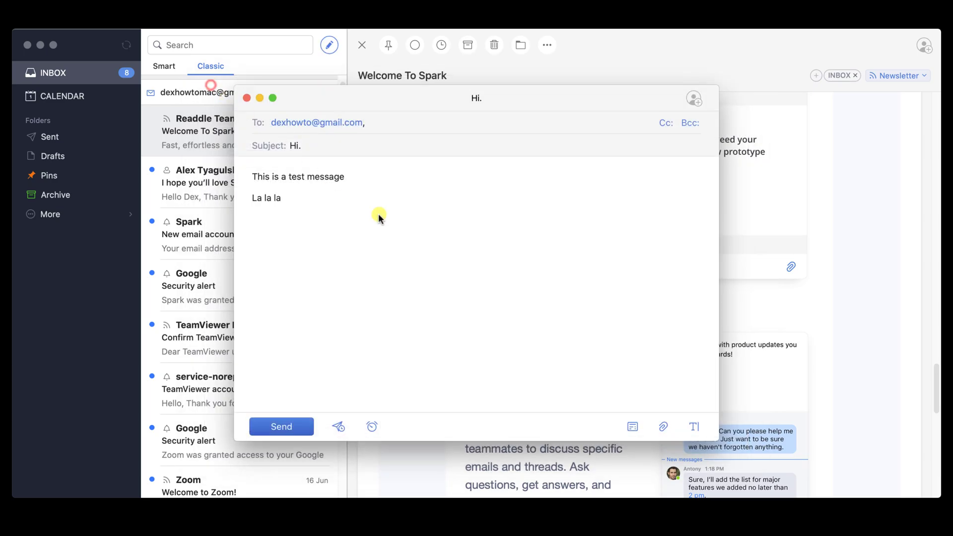
pyautogui.click(663, 428)
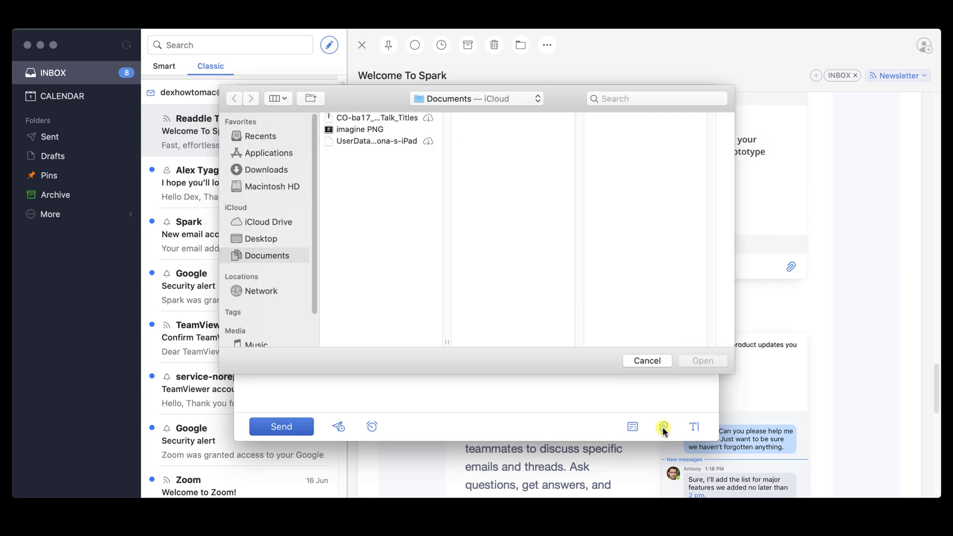
pyautogui.click(360, 129)
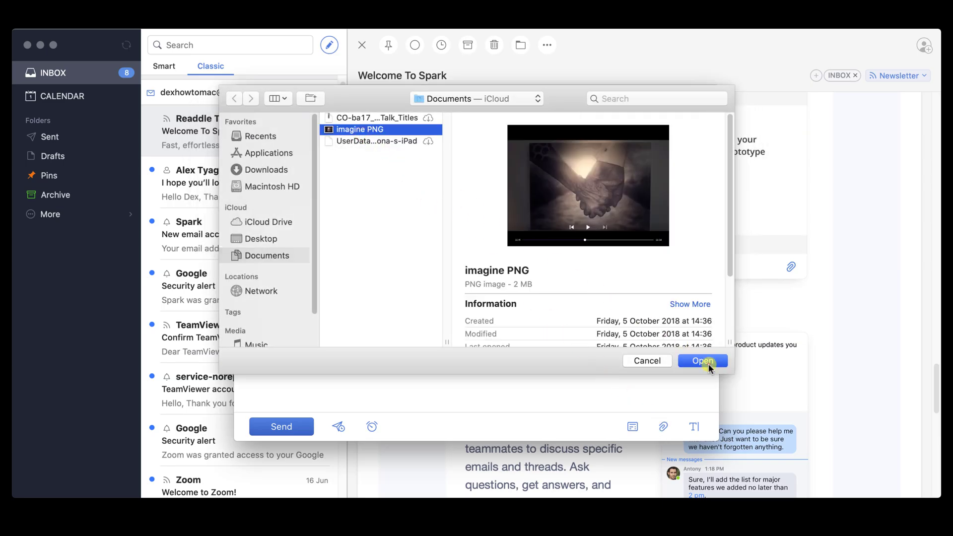
pyautogui.click(703, 361)
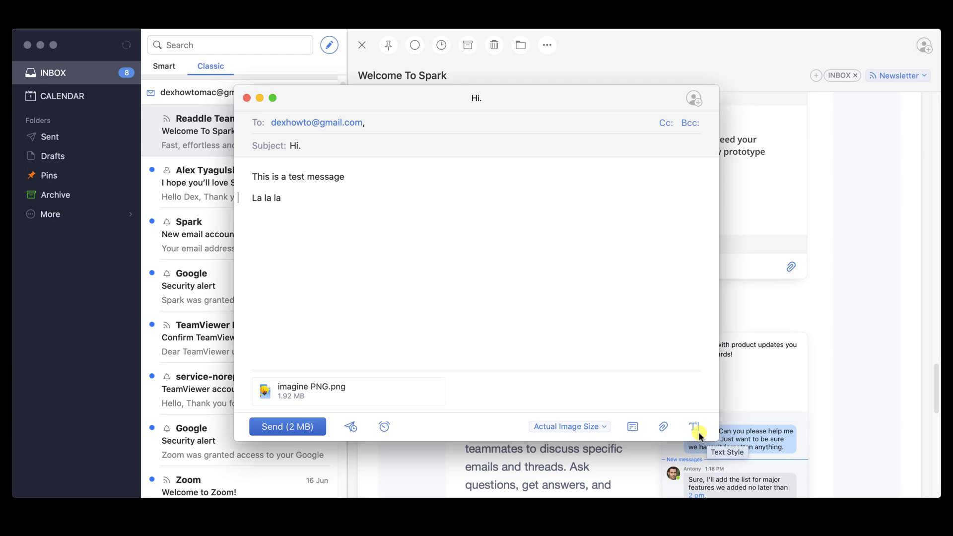
# - Make 'st message' at the end of the first line bold
pyautogui.click(698, 433)
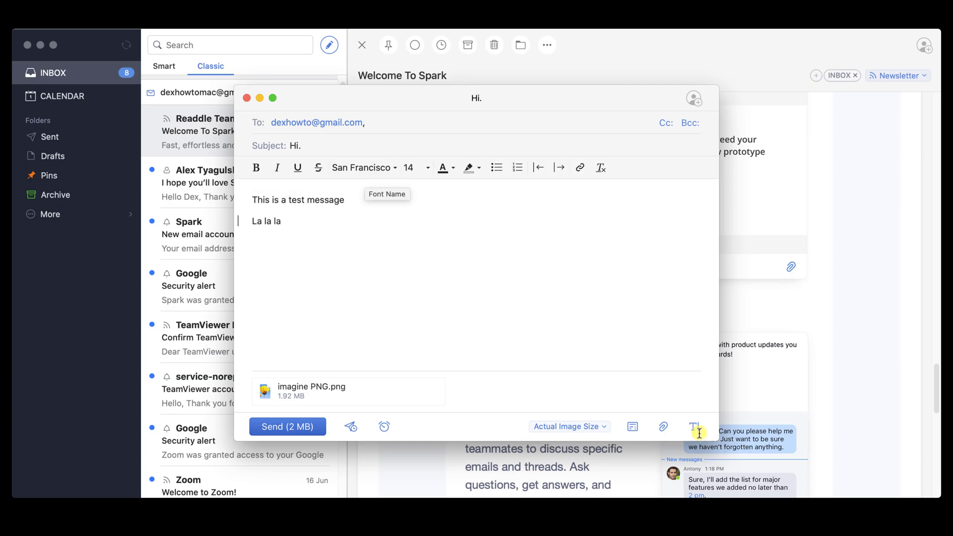
pyautogui.moveTo(296, 201); pyautogui.dragTo(358, 203)
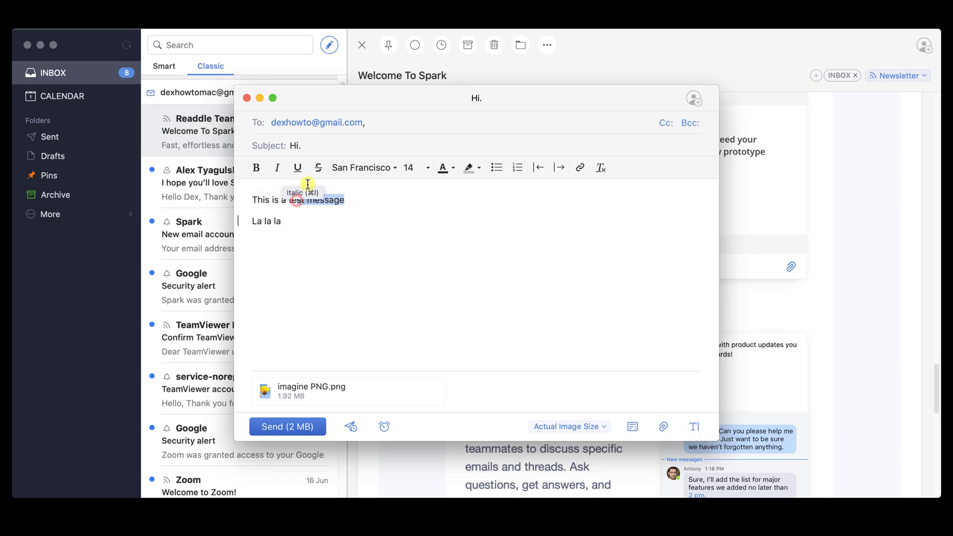
pyautogui.click(255, 168)
# - Send the Hi. test message with its image attachment
pyautogui.click(384, 211)
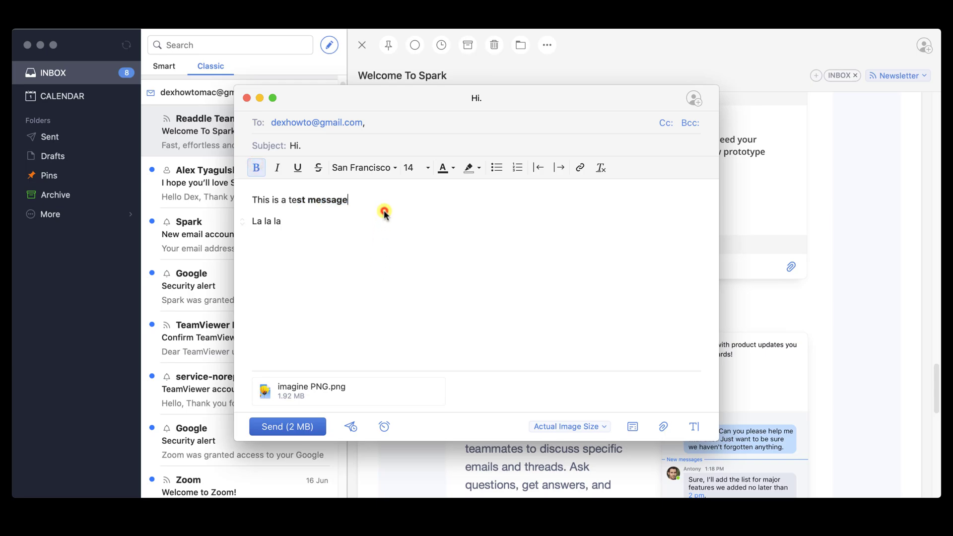
pyautogui.click(296, 427)
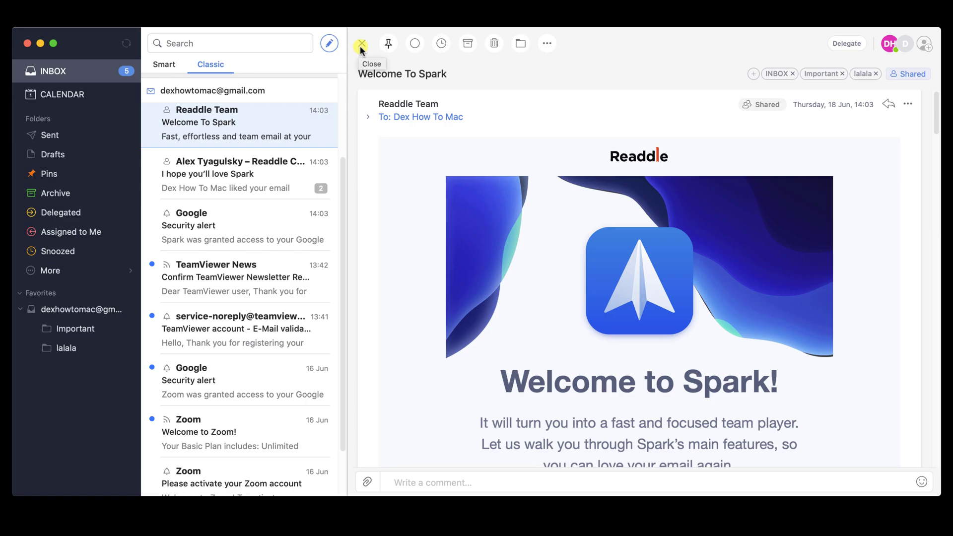
# - Pin the Welcome To Spark email, toggling it unread and back to read
pyautogui.click(389, 45)
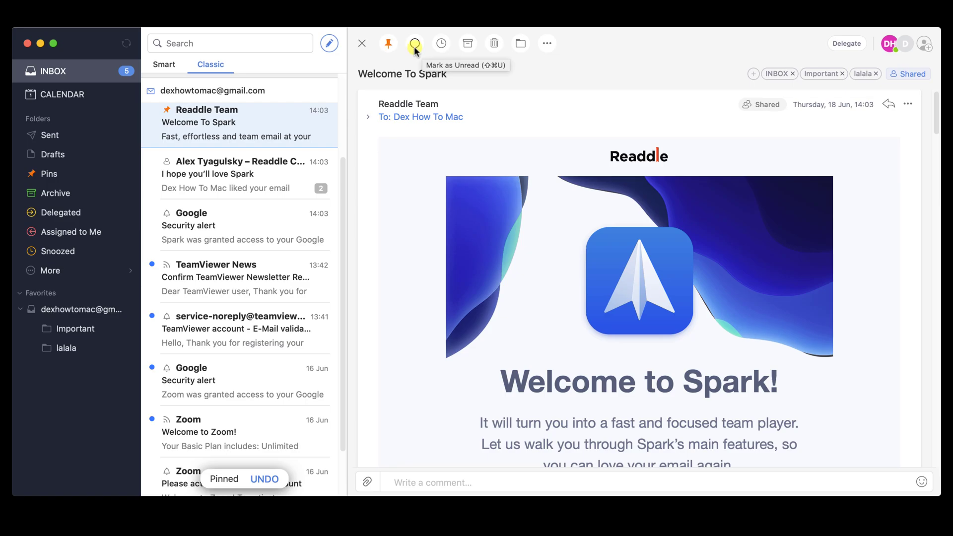
pyautogui.click(414, 46)
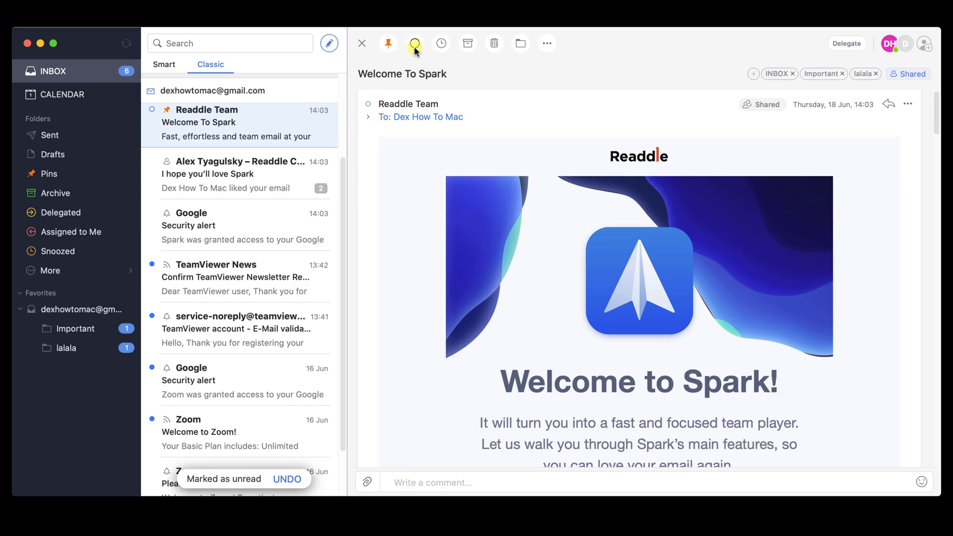
pyautogui.click(415, 46)
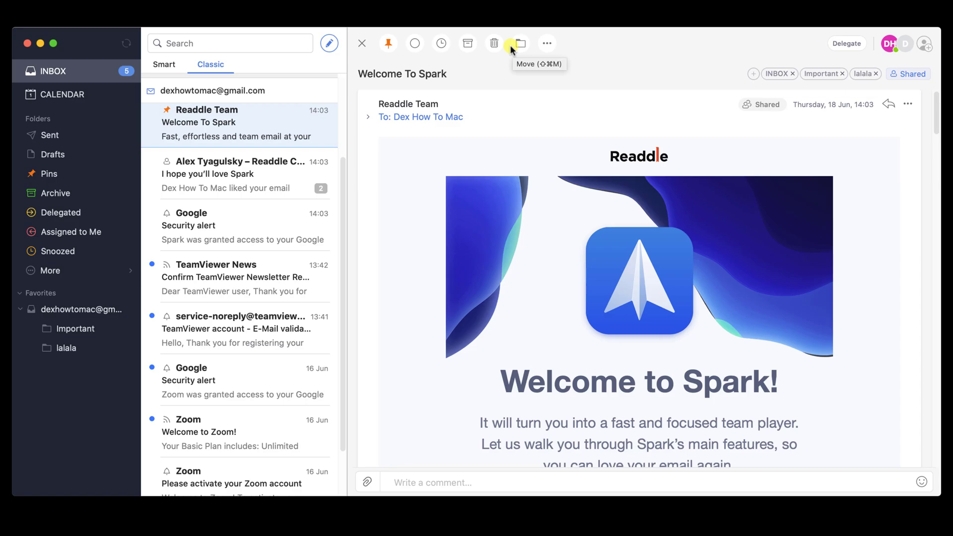
pyautogui.click(518, 44)
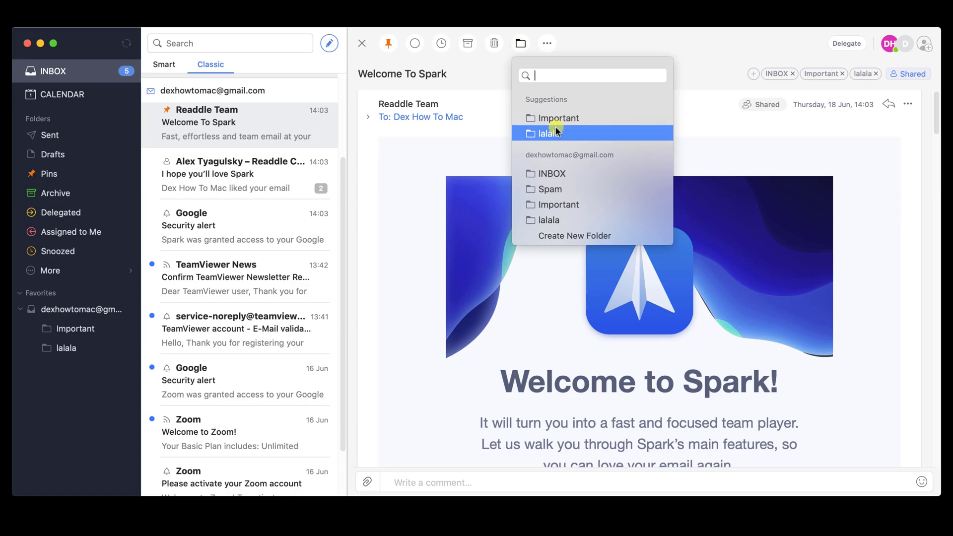
pyautogui.click(570, 33)
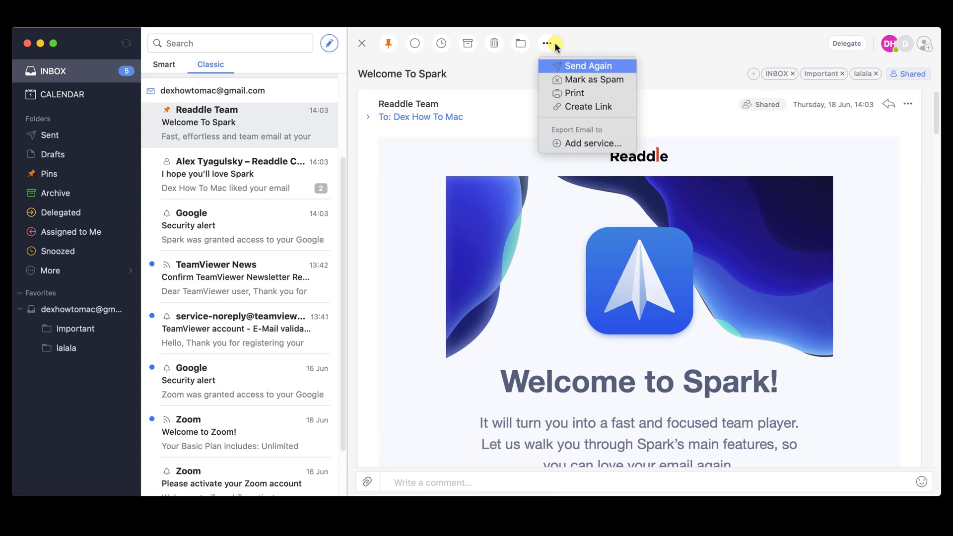
pyautogui.click(710, 43)
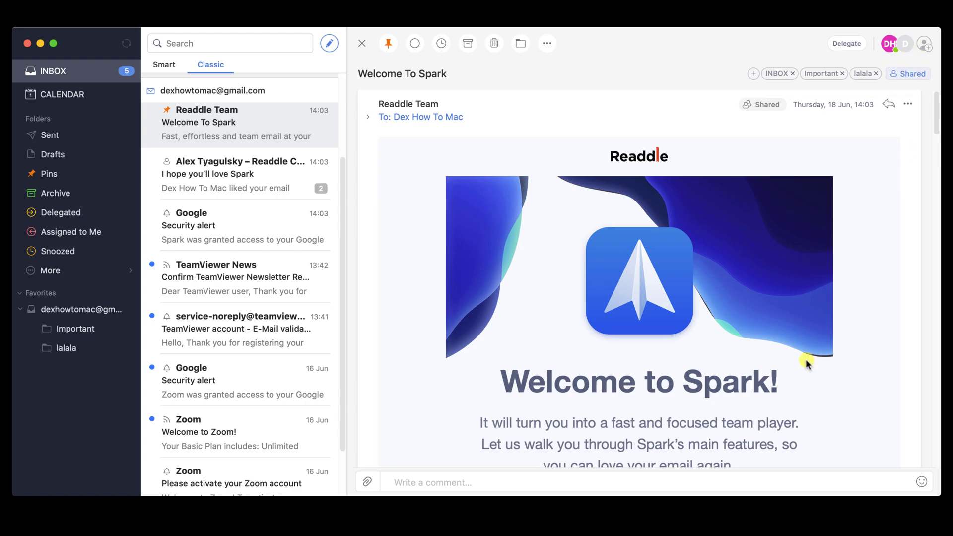
# - Start a reply to Welcome To Spark with the La la la signature, then close it
pyautogui.scroll(-10, 804, 362)
pyautogui.moveTo(935, 275); pyautogui.dragTo(939, 471)
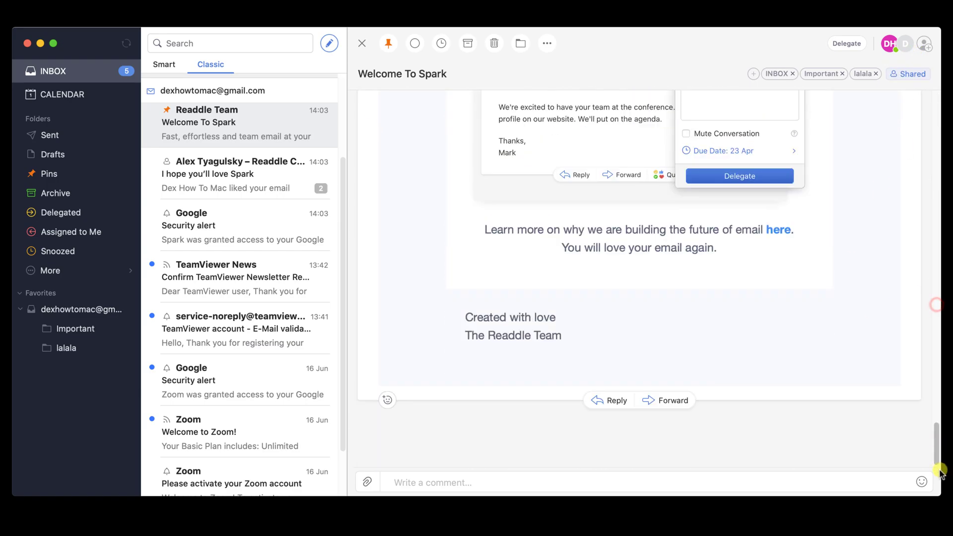
pyautogui.click(613, 401)
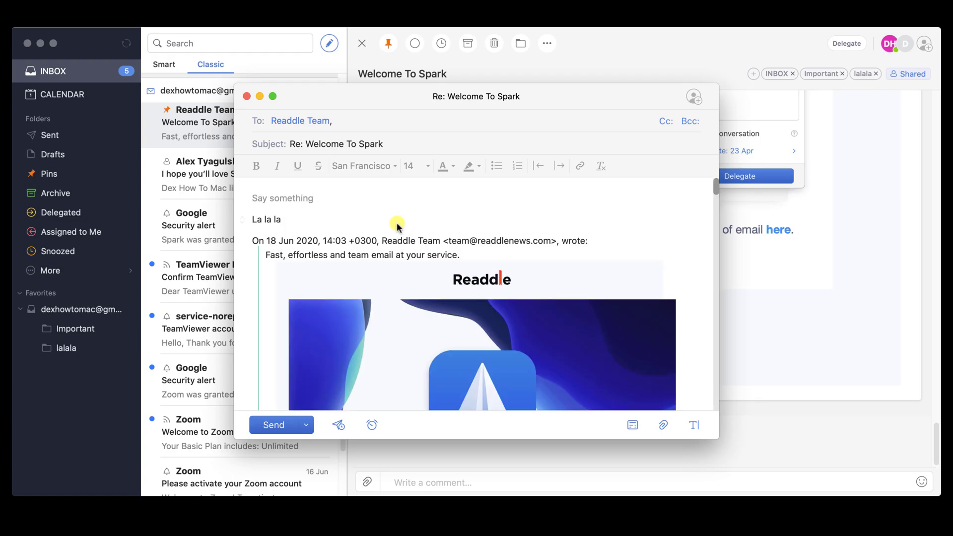
pyautogui.click(247, 97)
# - Open the 'I hope you'll love Spark' thread and show its Quick Reply options
pyautogui.click(263, 148)
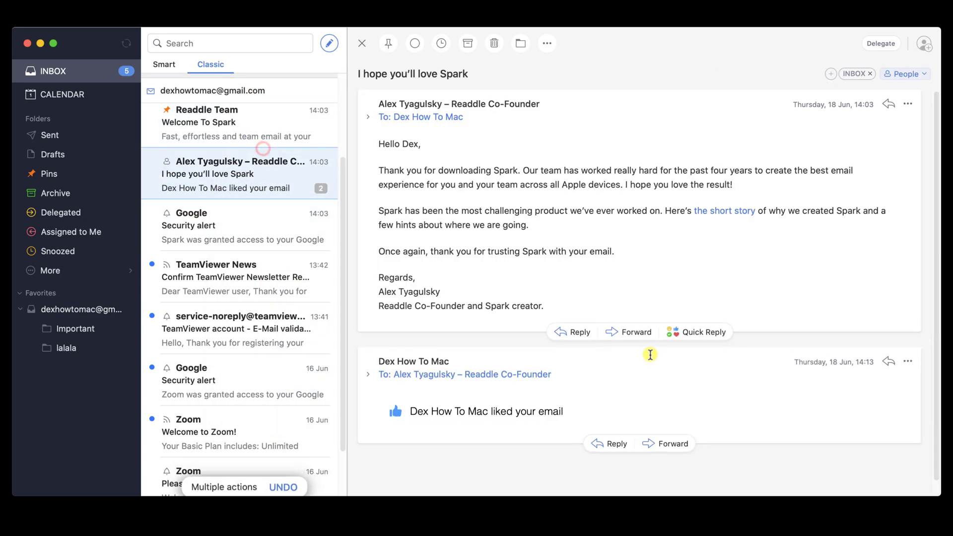
pyautogui.click(694, 334)
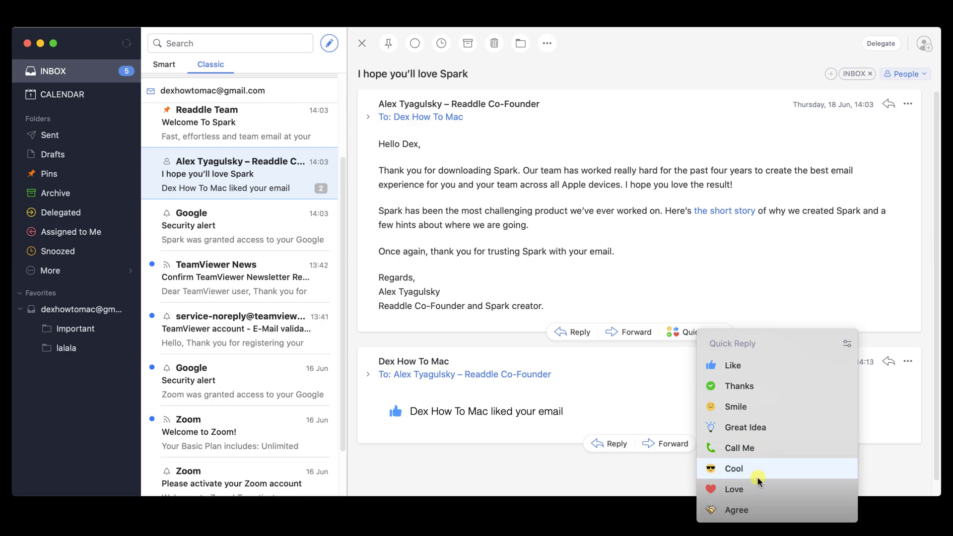
# - Label the Welcome To Spark email with a new folder 'mmmm', then open the mmmm folder
pyautogui.click(781, 256)
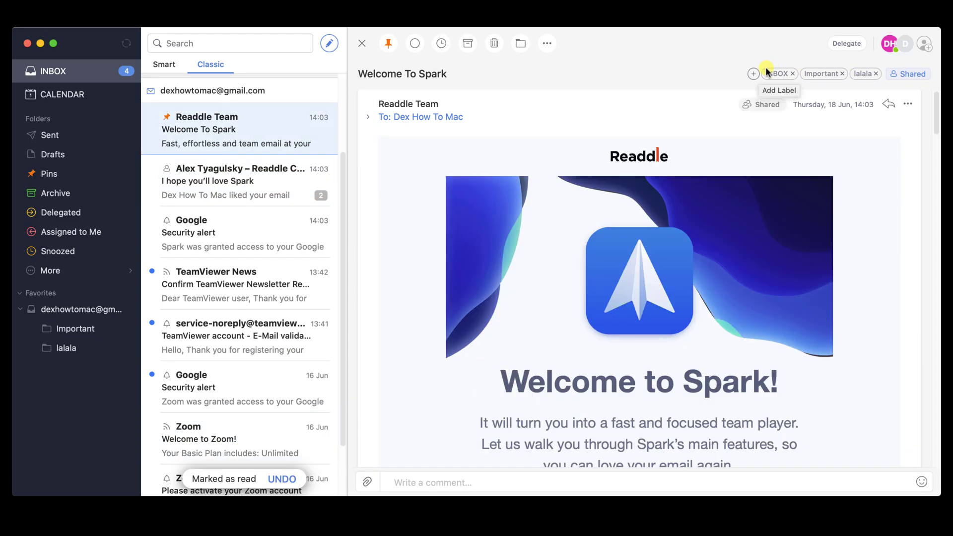
pyautogui.click(753, 74)
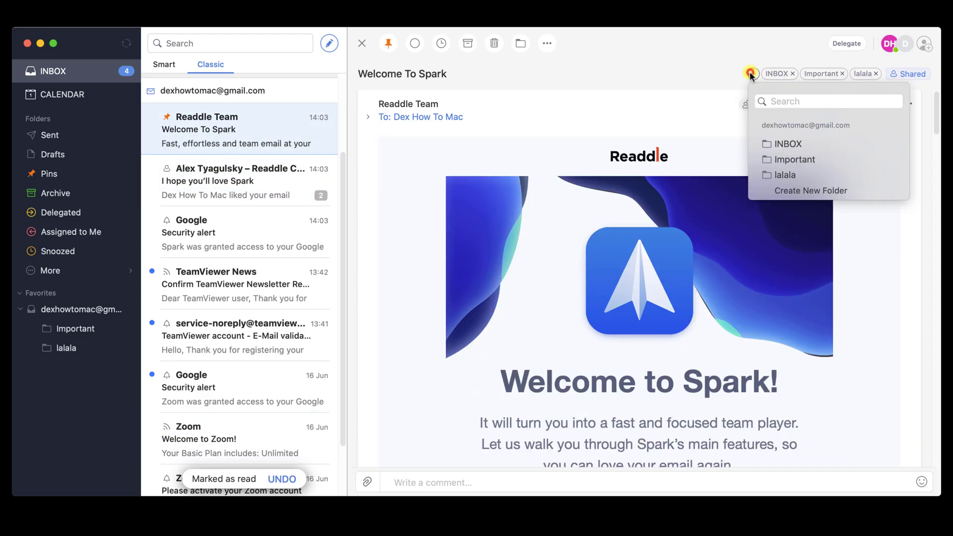
pyautogui.click(802, 194)
pyautogui.write('mmmm')
pyautogui.click(569, 137)
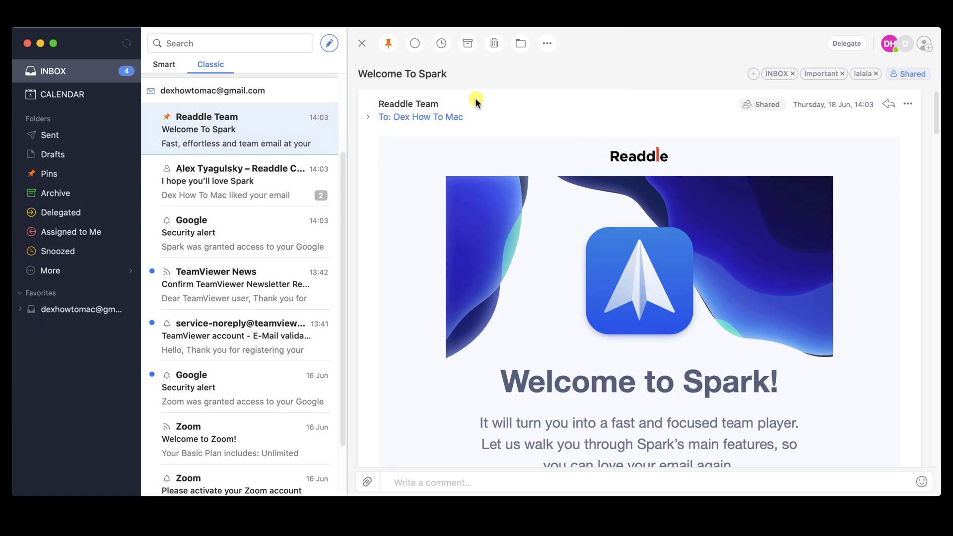
pyautogui.click(20, 309)
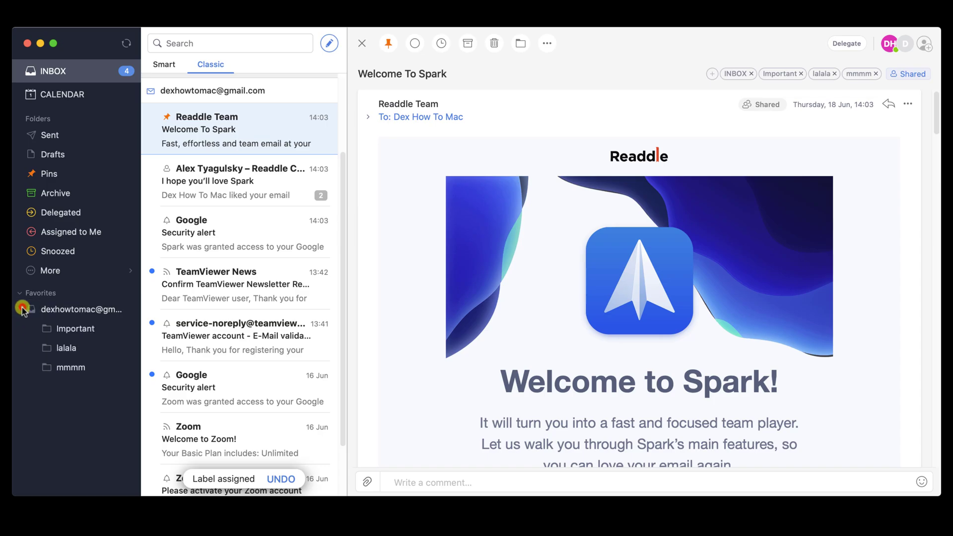
pyautogui.click(74, 368)
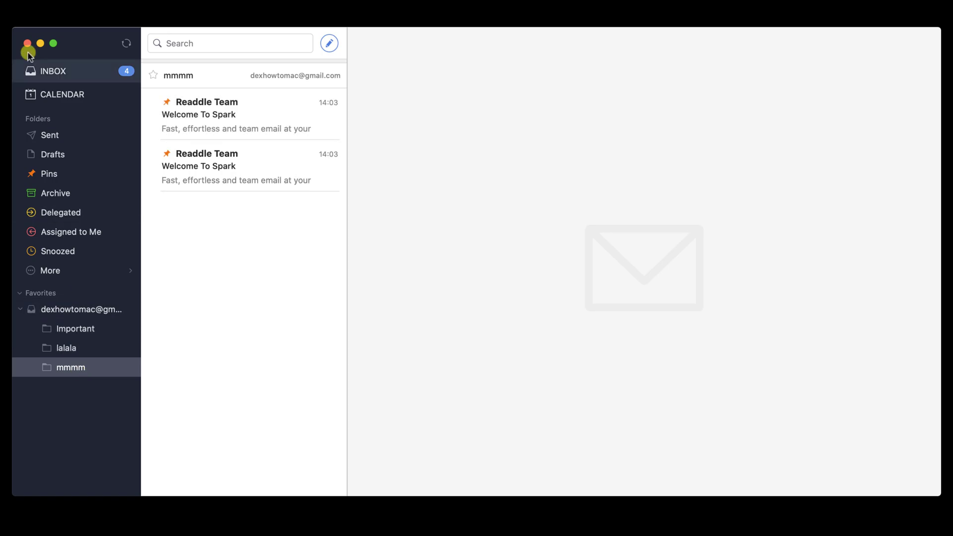
# - Return to the INBOX in the sidebar
pyautogui.click(49, 68)
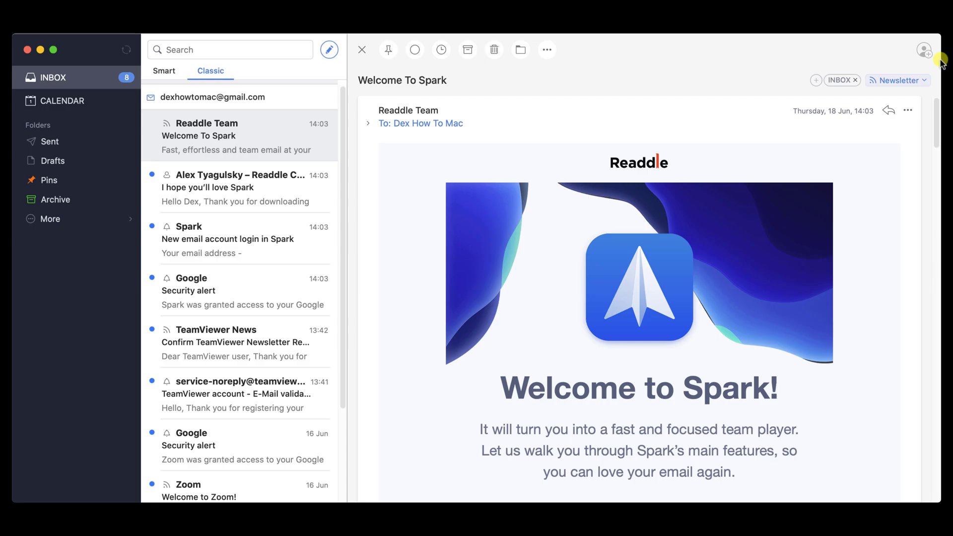
# - From the team icon, create a team named 'Dex How To Team'
pyautogui.click(926, 49)
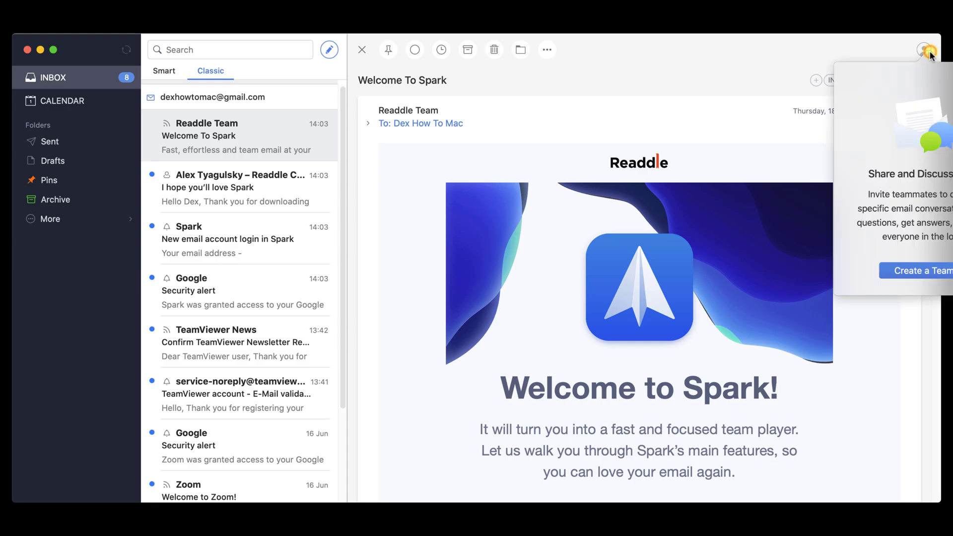
pyautogui.click(940, 274)
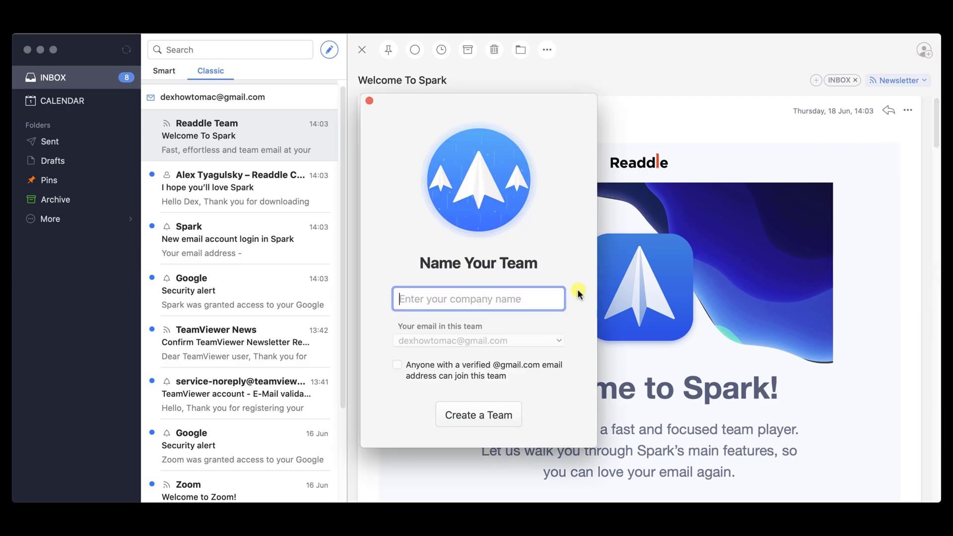
pyautogui.write('Dex ')
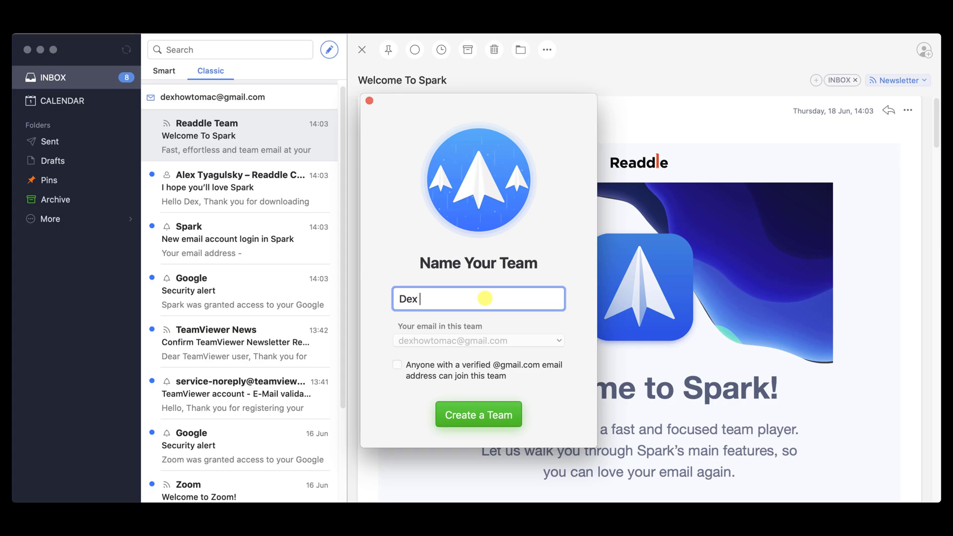
pyautogui.write('How To Team')
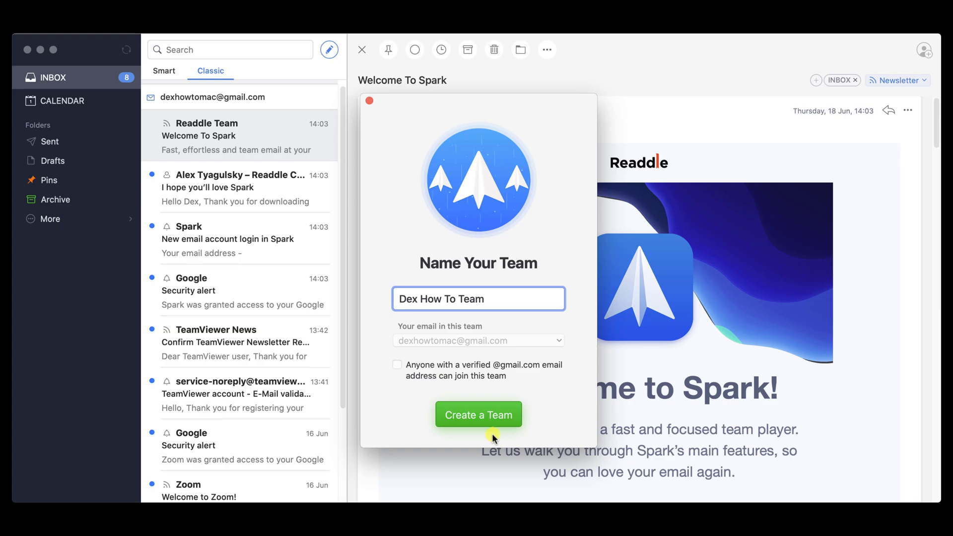
pyautogui.click(499, 418)
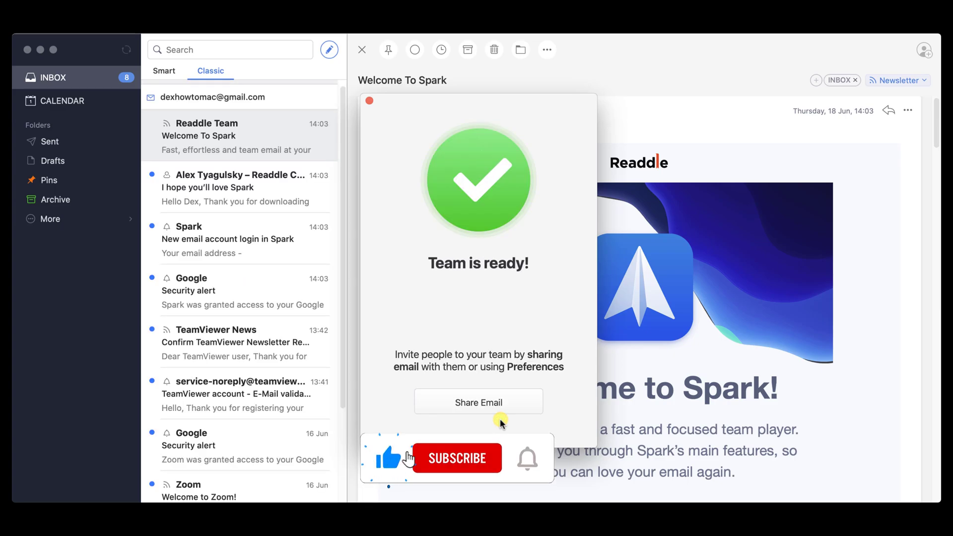
# - Share the Welcome To Spark conversation by inviting the teammate's suggested Gmail address
pyautogui.click(500, 404)
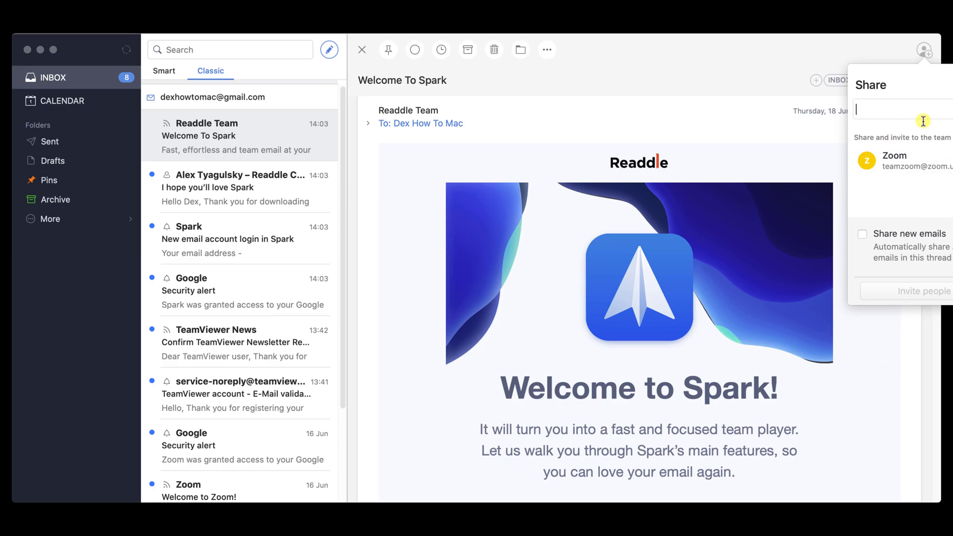
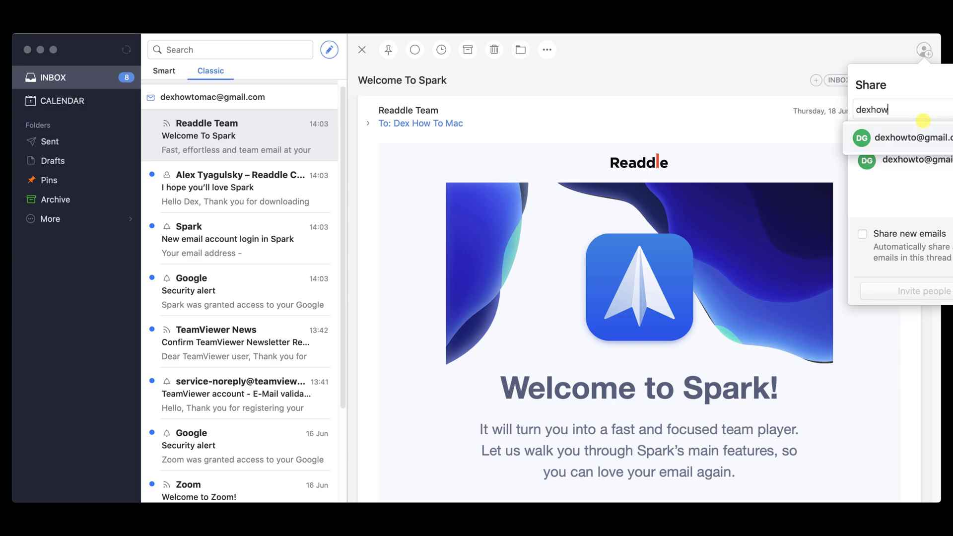
pyautogui.click(931, 138)
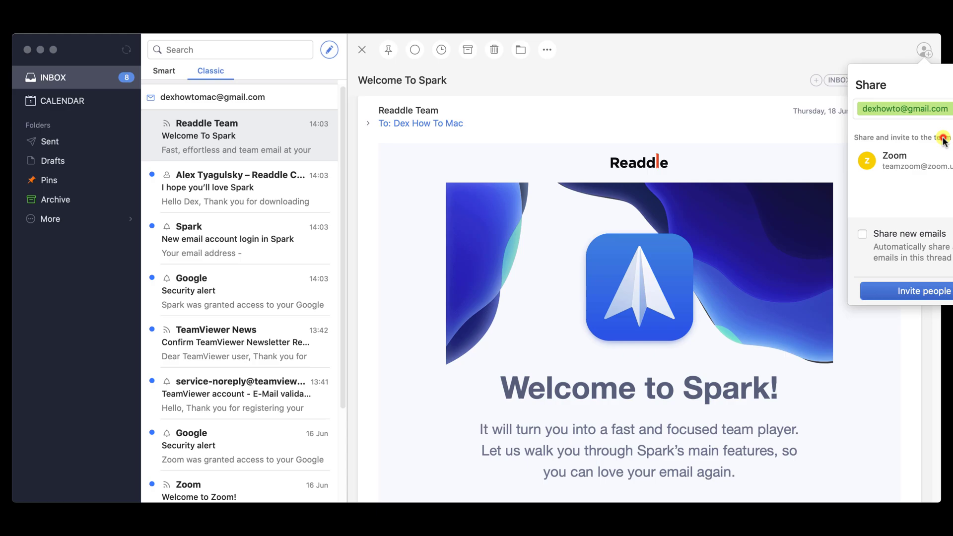
pyautogui.click(946, 292)
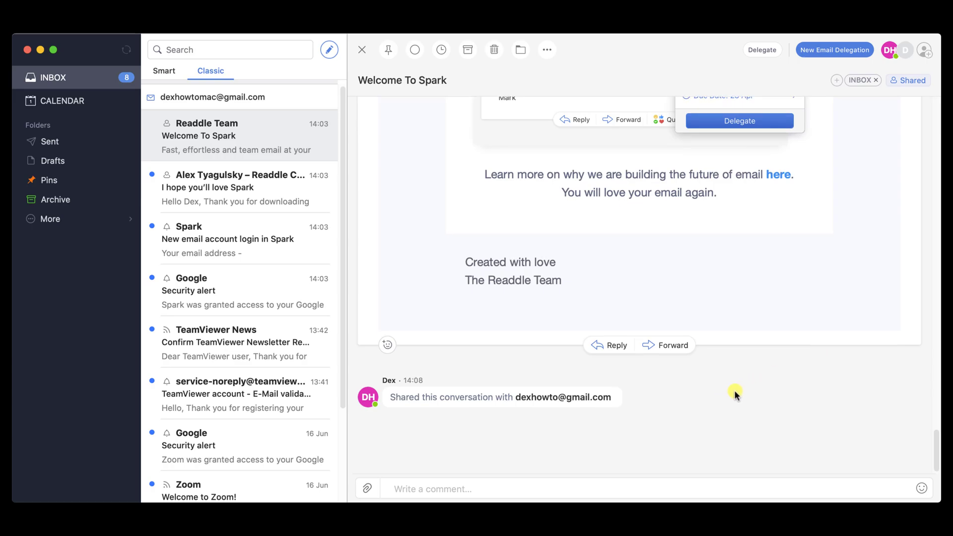
# - Share the Welcome to Spark for Teams email with the teammate chosen from the team list
pyautogui.click(238, 121)
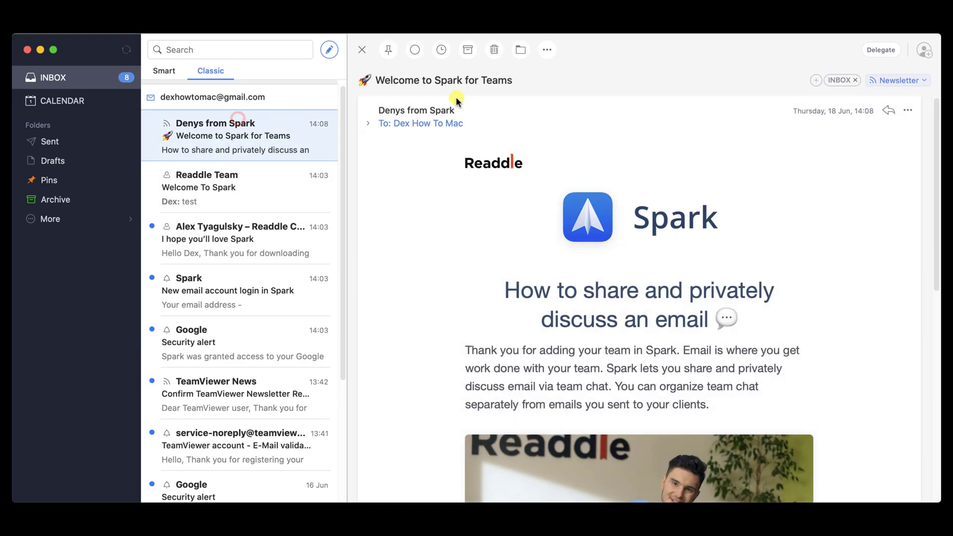
pyautogui.click(921, 55)
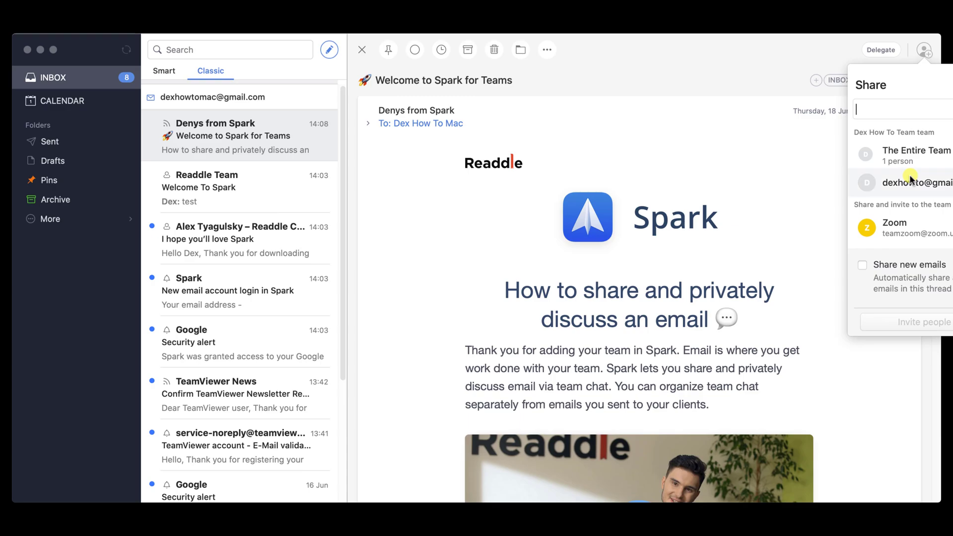
pyautogui.click(910, 180)
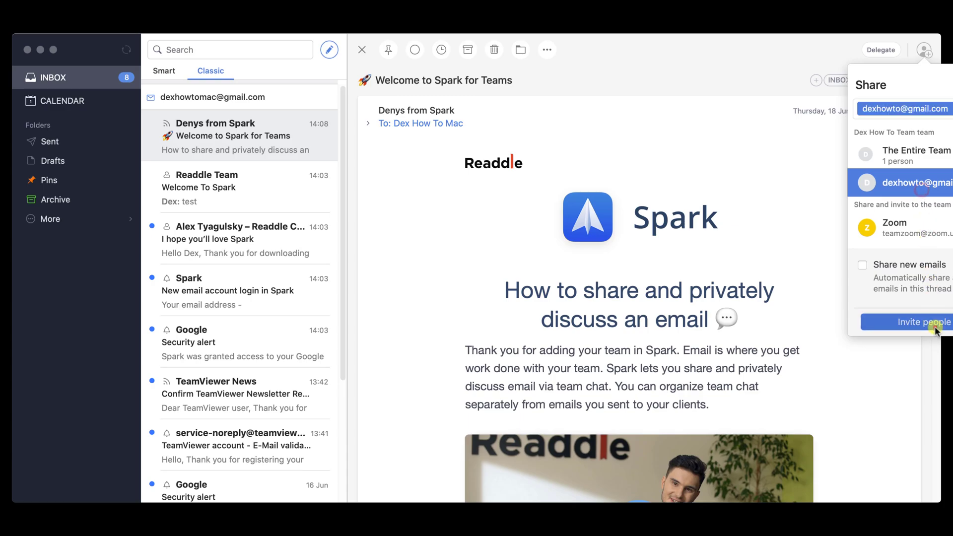
pyautogui.click(932, 325)
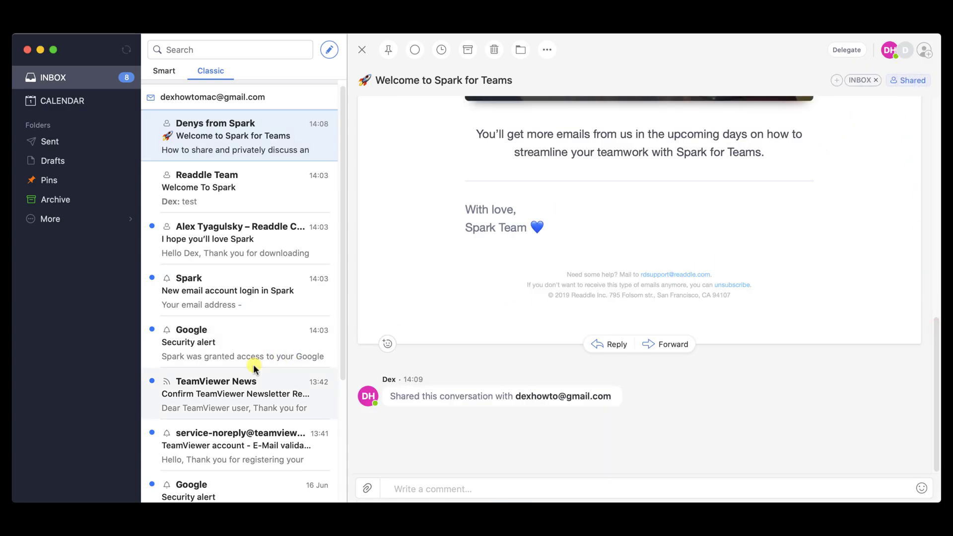
# - Scroll through the shared email and show its more-actions menu
pyautogui.scroll(-1, 252, 367)
pyautogui.scroll(-5, 253, 367)
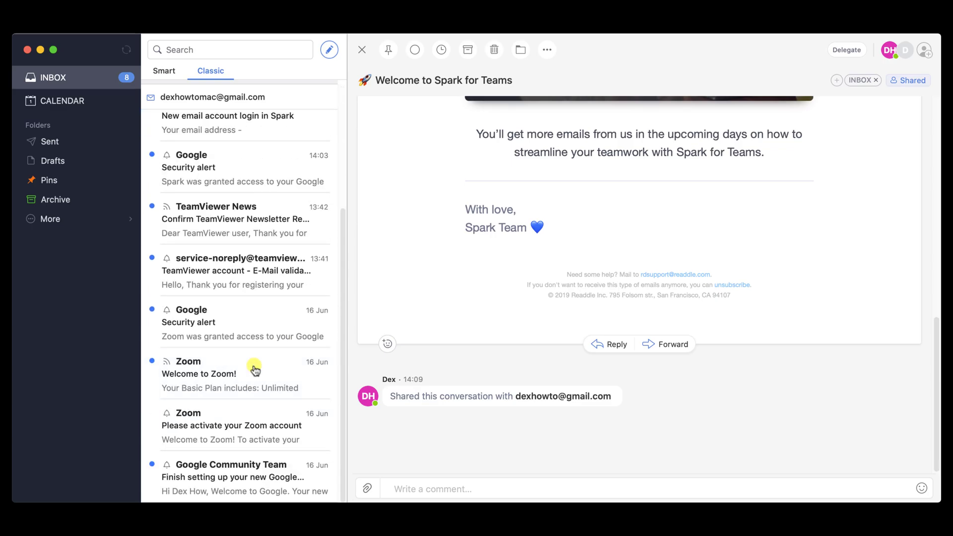
pyautogui.click(545, 51)
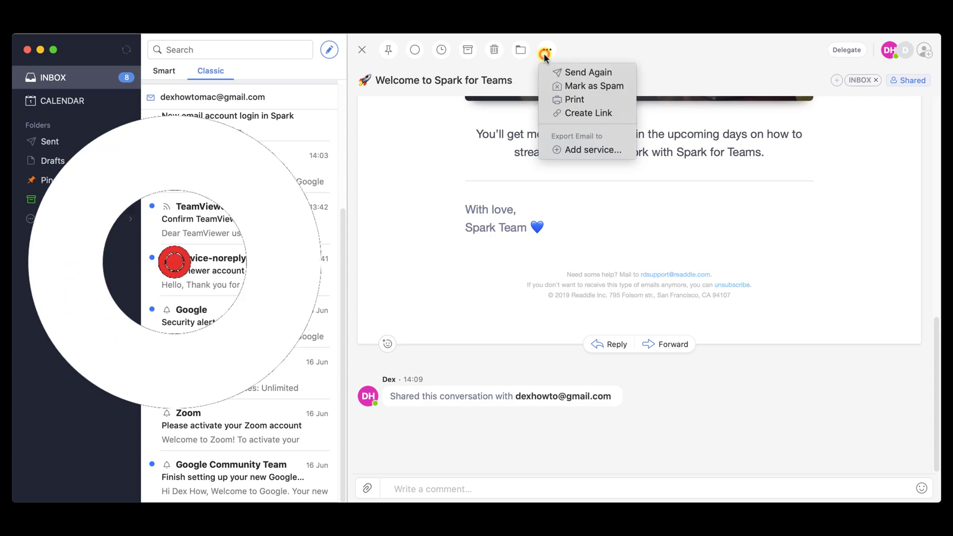